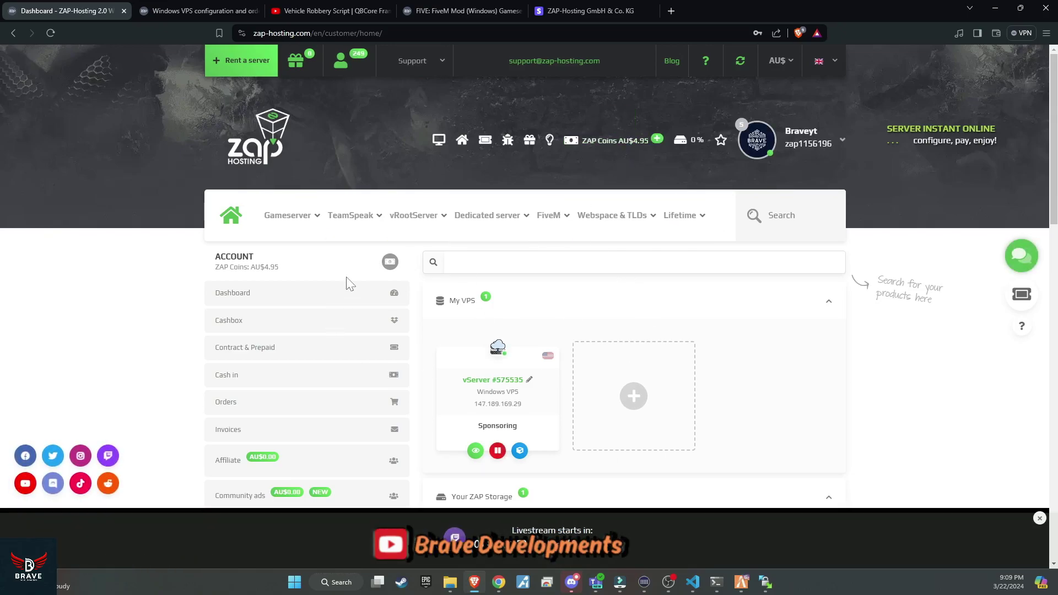
Open the Windows VPS overview page and view its list of IP addresses.
scroll(268, 284, "down", 2)
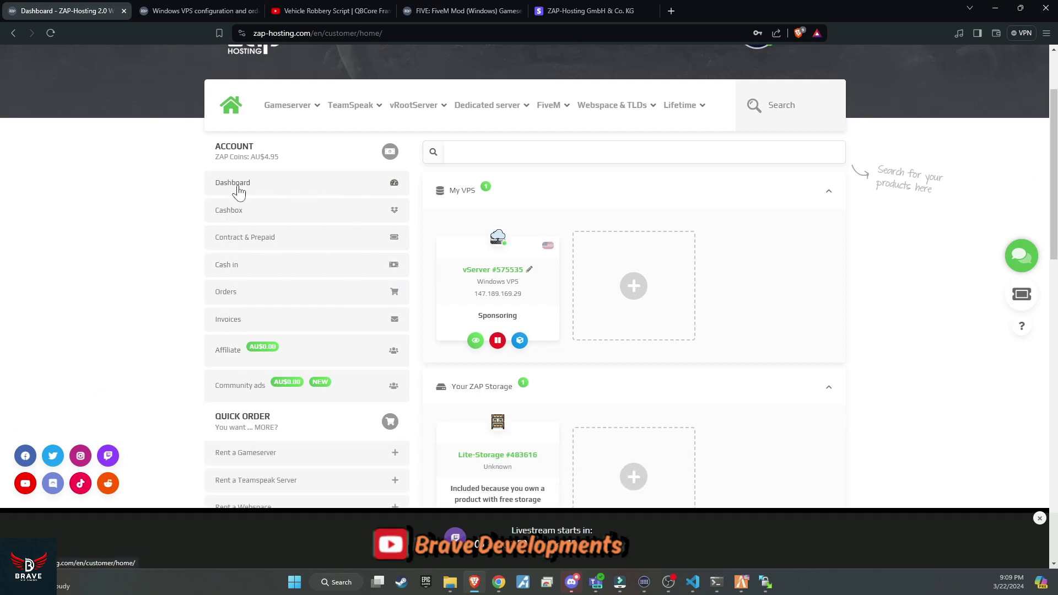
scroll(246, 223, "down", 2)
scroll(246, 223, "down", 8)
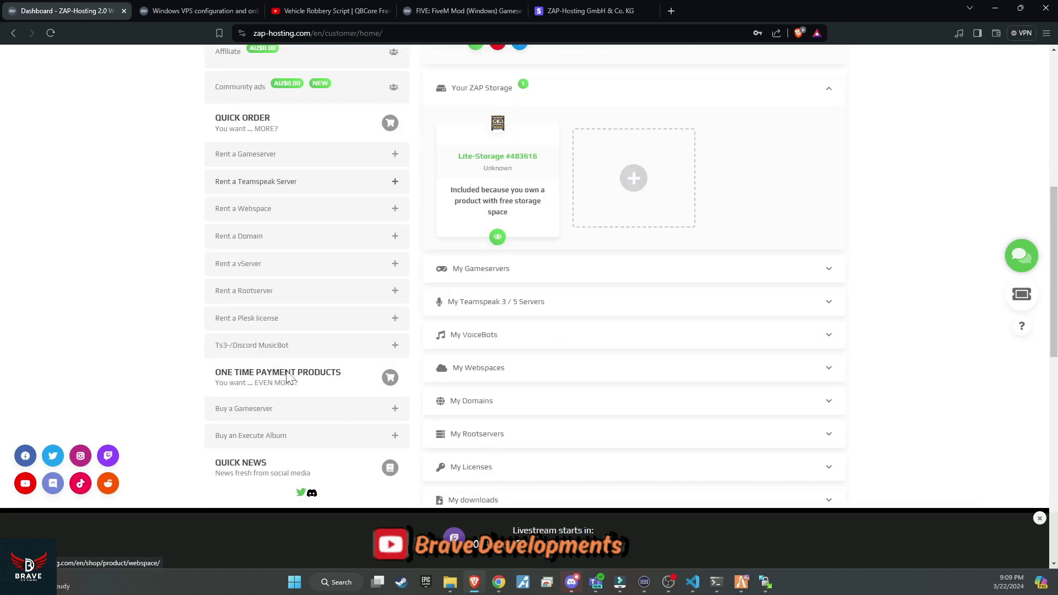
scroll(342, 314, "up", 8)
scroll(349, 333, "up", 2)
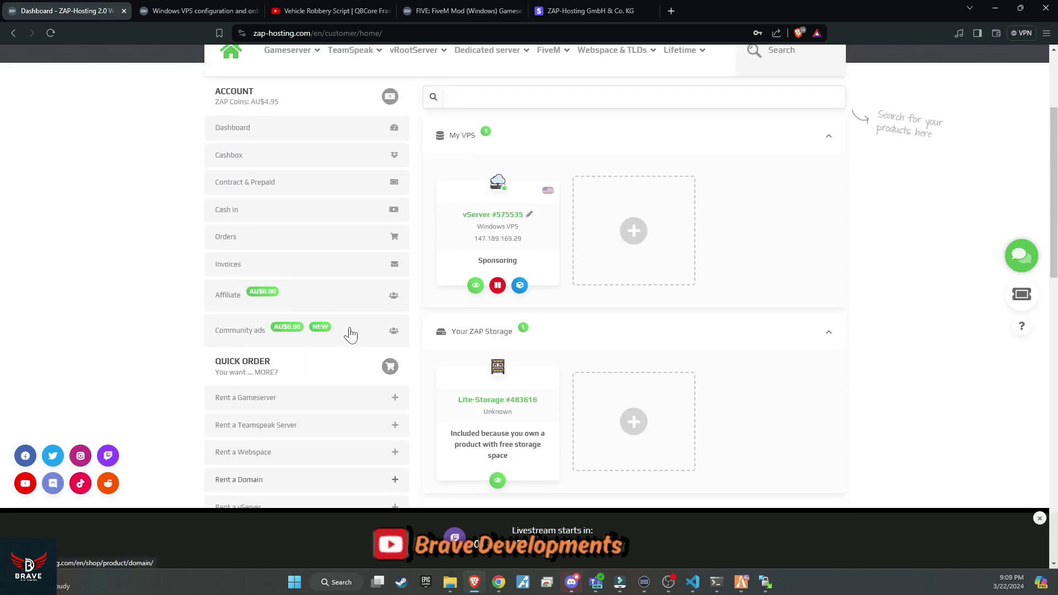
left_click(518, 341)
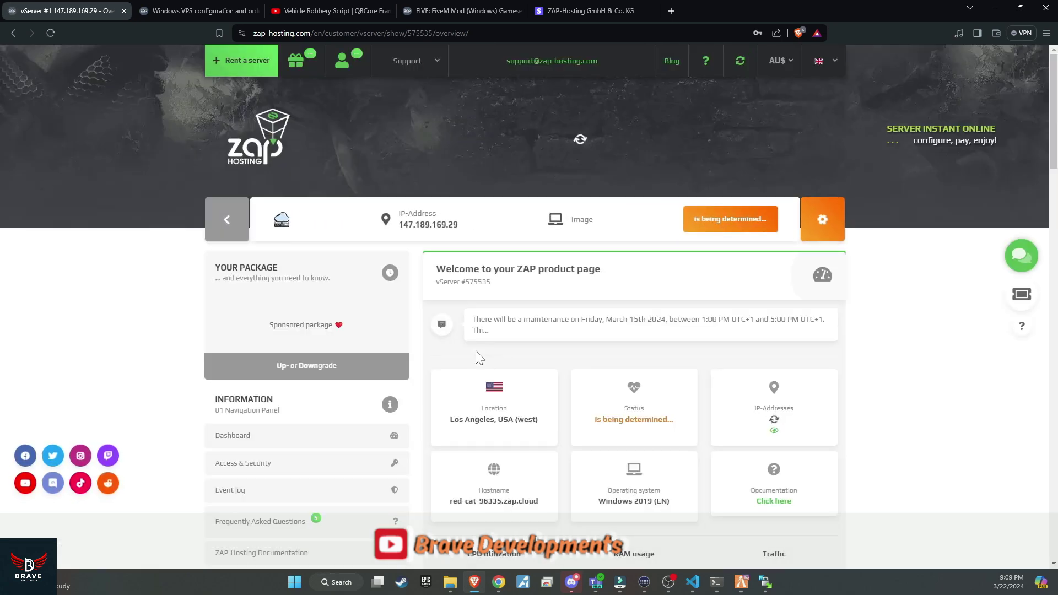
scroll(771, 363, "down", 2)
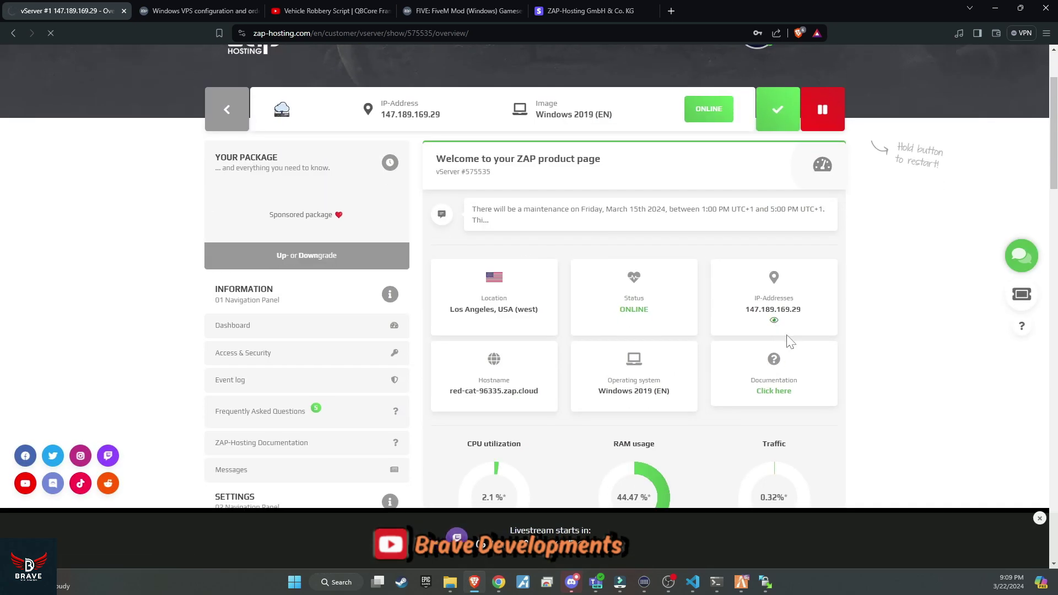
left_click(774, 321)
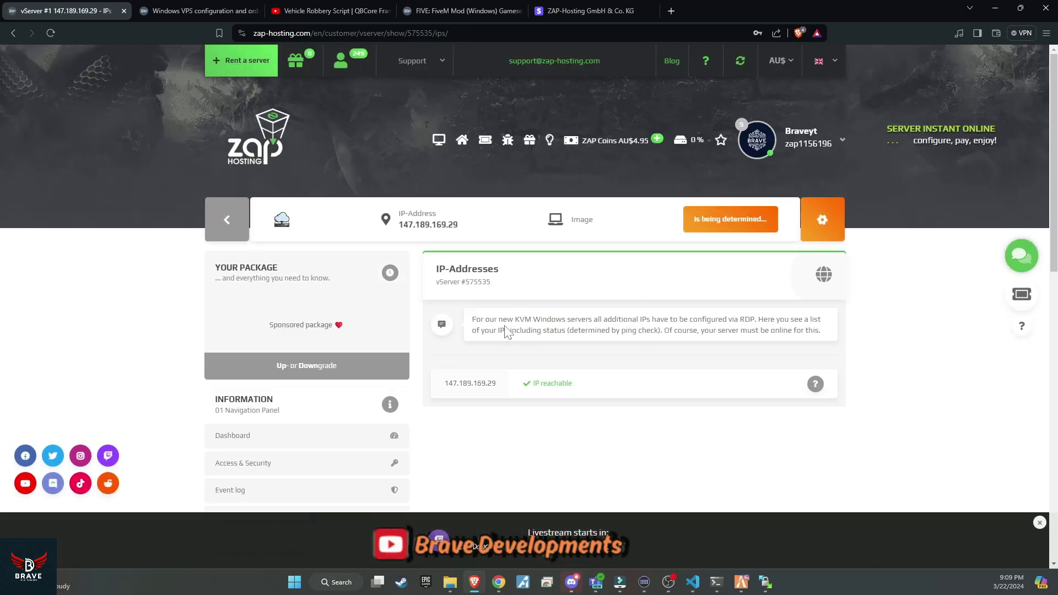
scroll(507, 332, "down", 2)
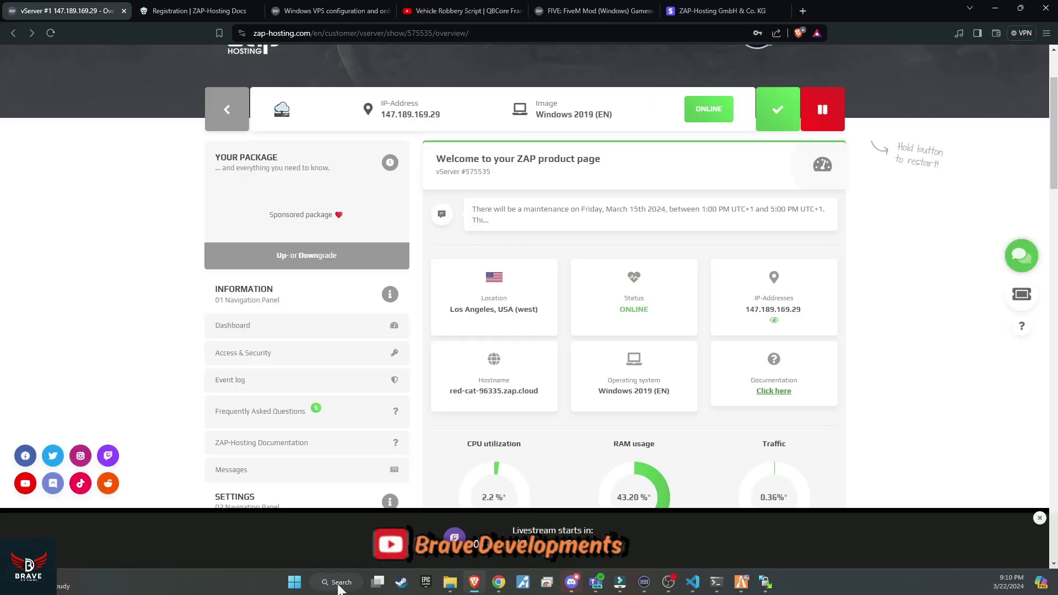
Launch Remote Desktop Connection from a Windows search for 'remote'.
left_click(338, 582)
type("r")
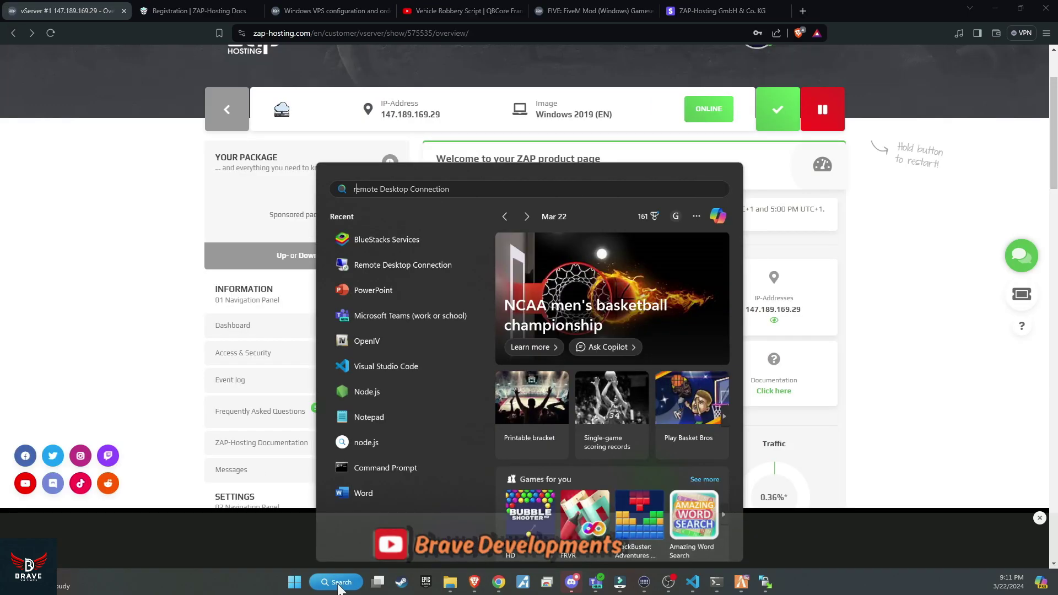
type("emote")
key("Return")
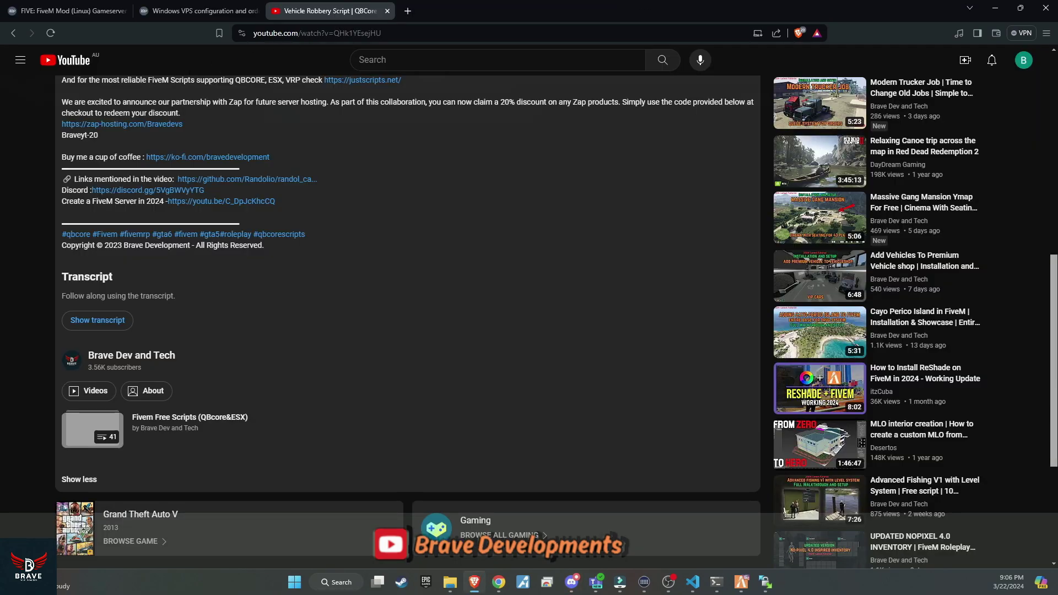
Follow the zap-hosting.com partner link in the video description to the FiveM order page.
left_click_drag(86, 104, 165, 113)
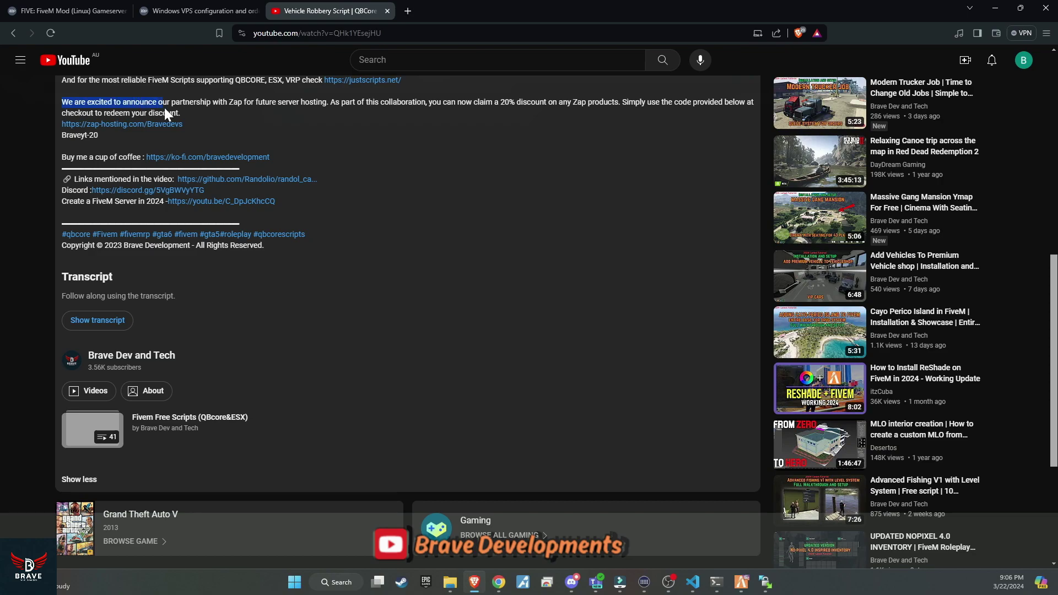
left_click(113, 125)
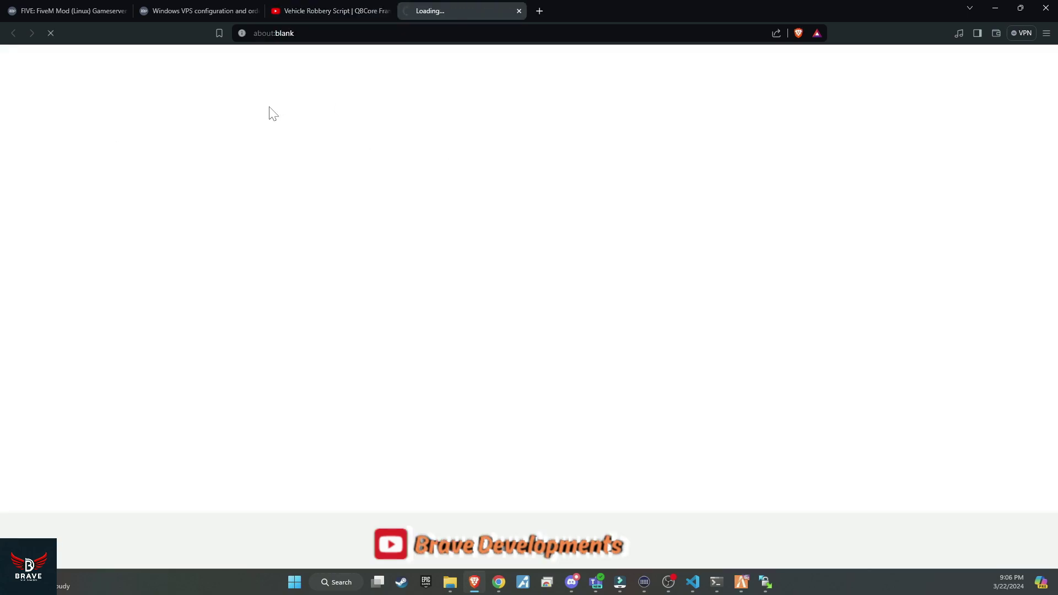
left_click(326, 10)
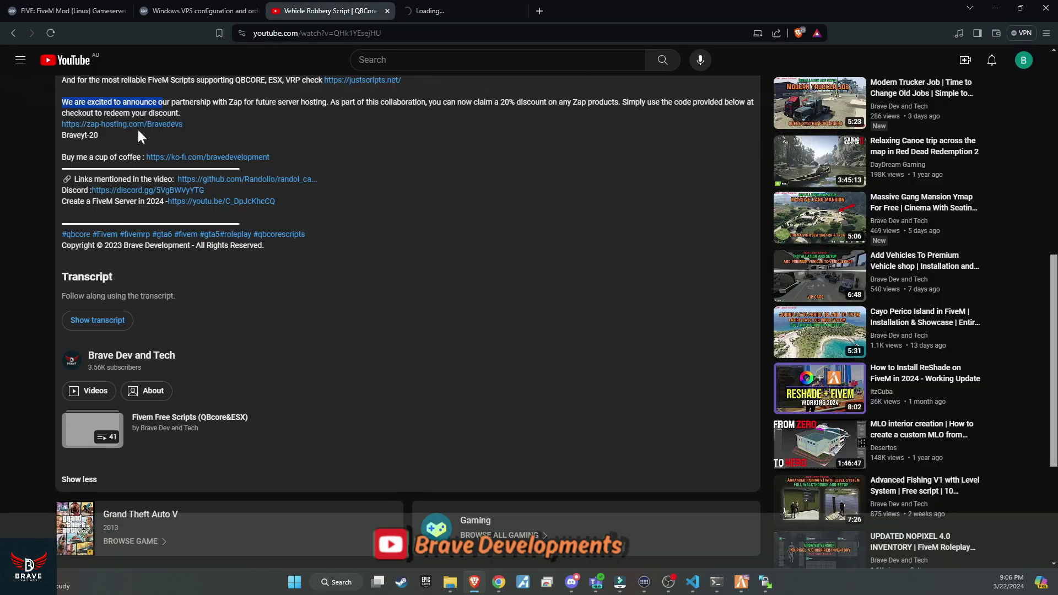
left_click(435, 10)
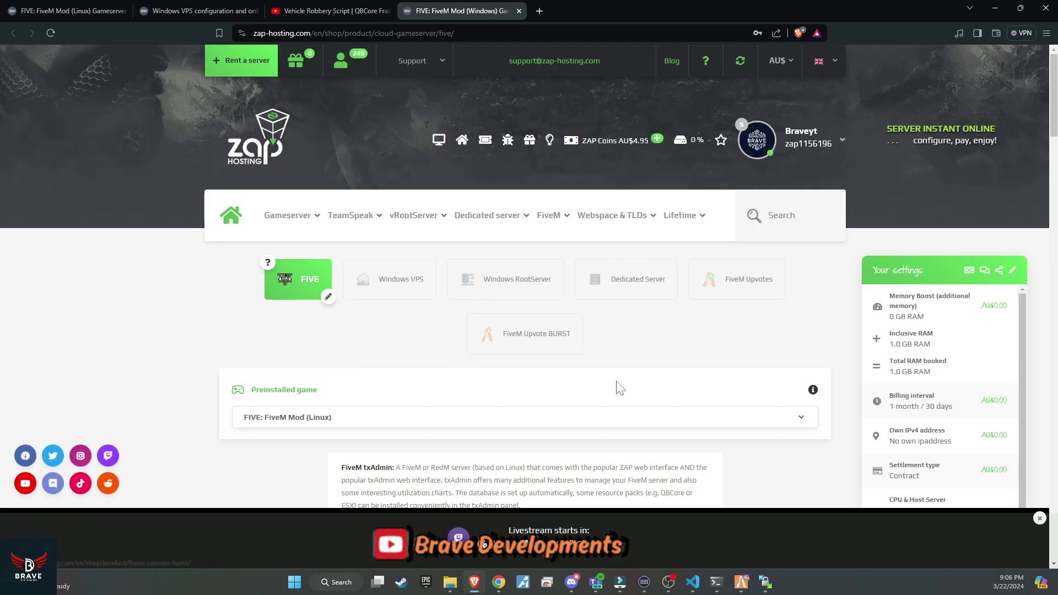
Open the Windows VPS configurator, compare Helsinki and other locations, and settle on Los Angeles, USA (west).
left_click(404, 290)
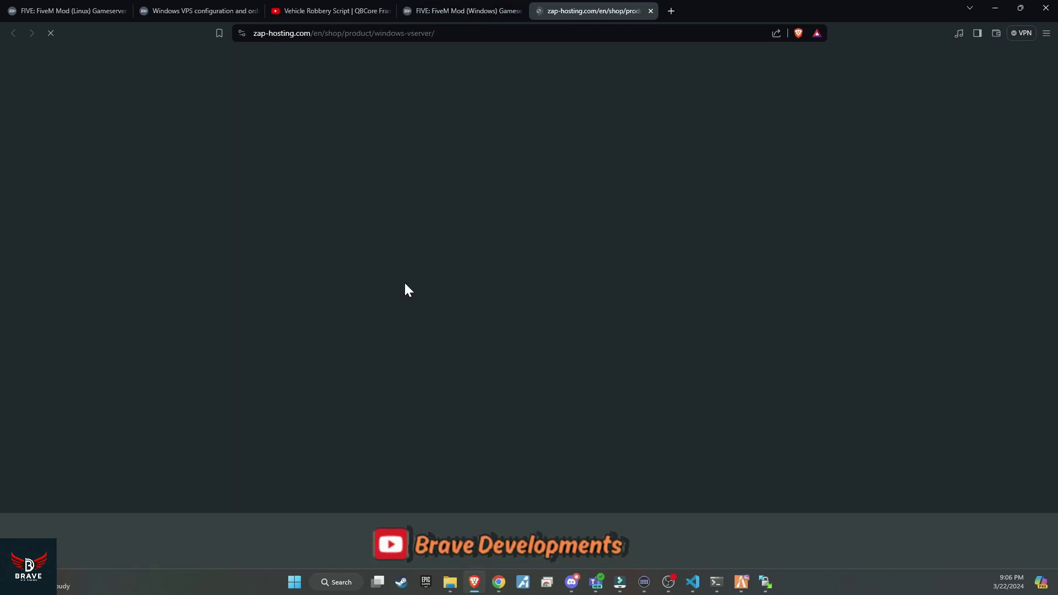
scroll(636, 294, "down", 2)
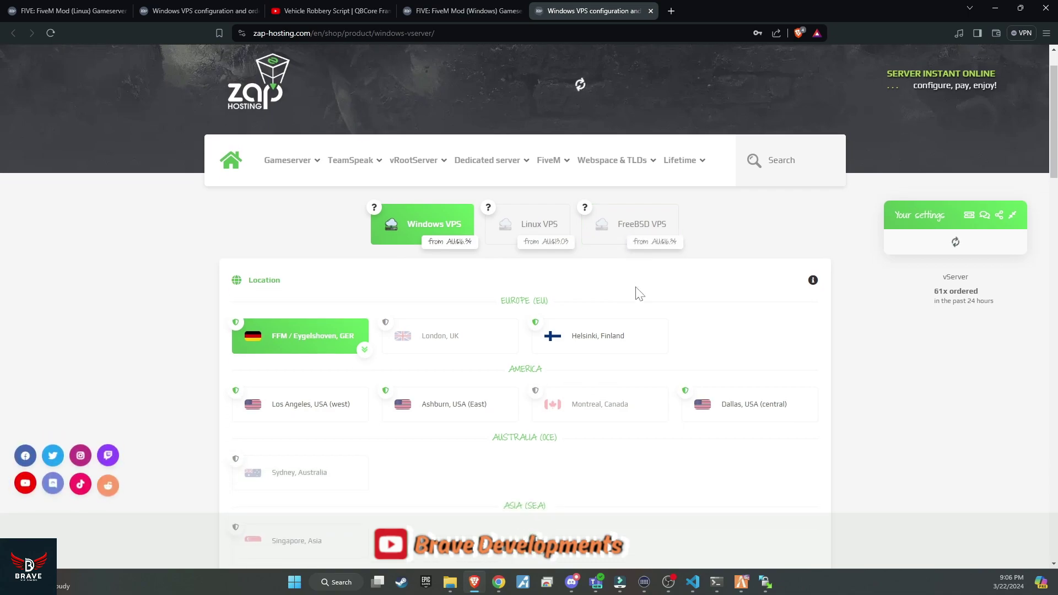
left_click(554, 271)
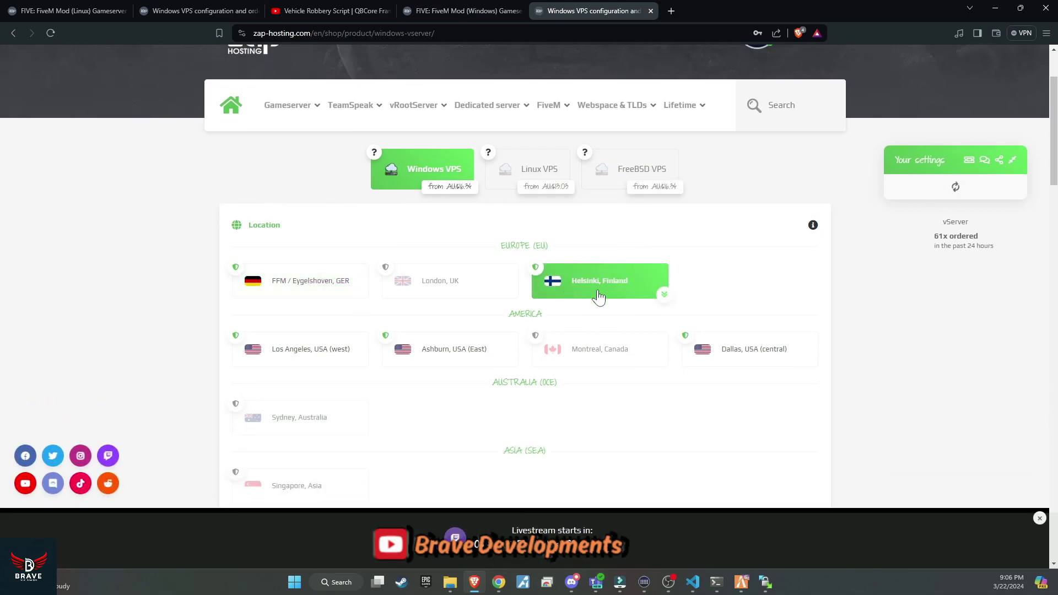
scroll(684, 267, "down", 2)
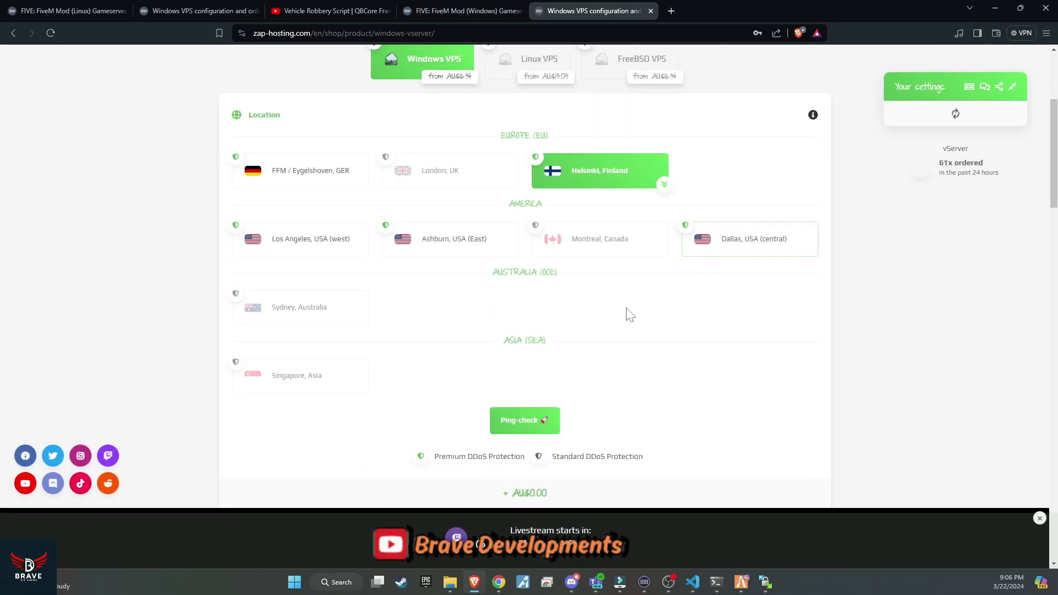
left_click(298, 253)
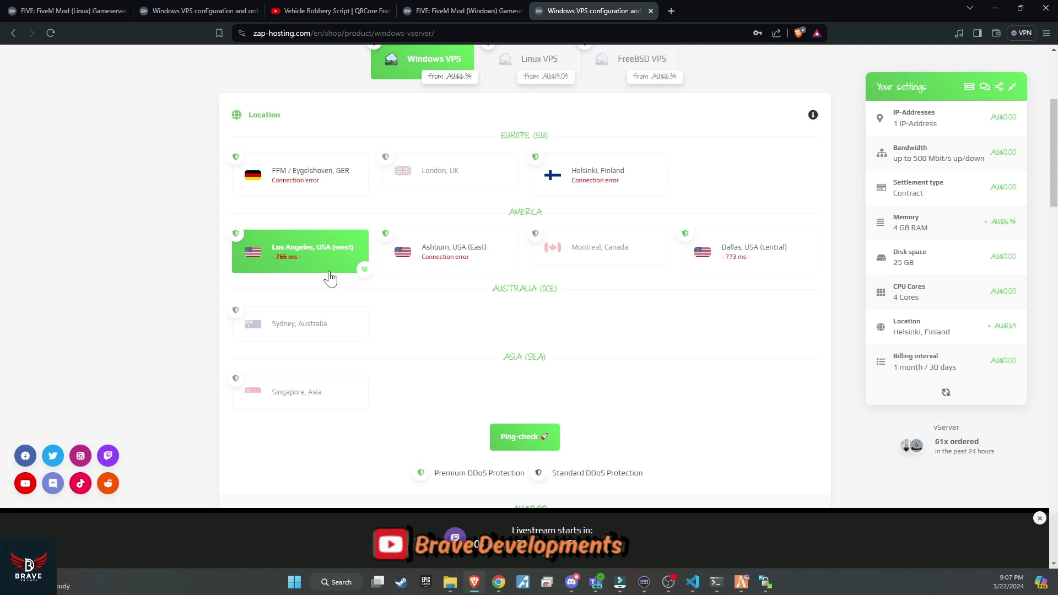
mouse_move(658, 265)
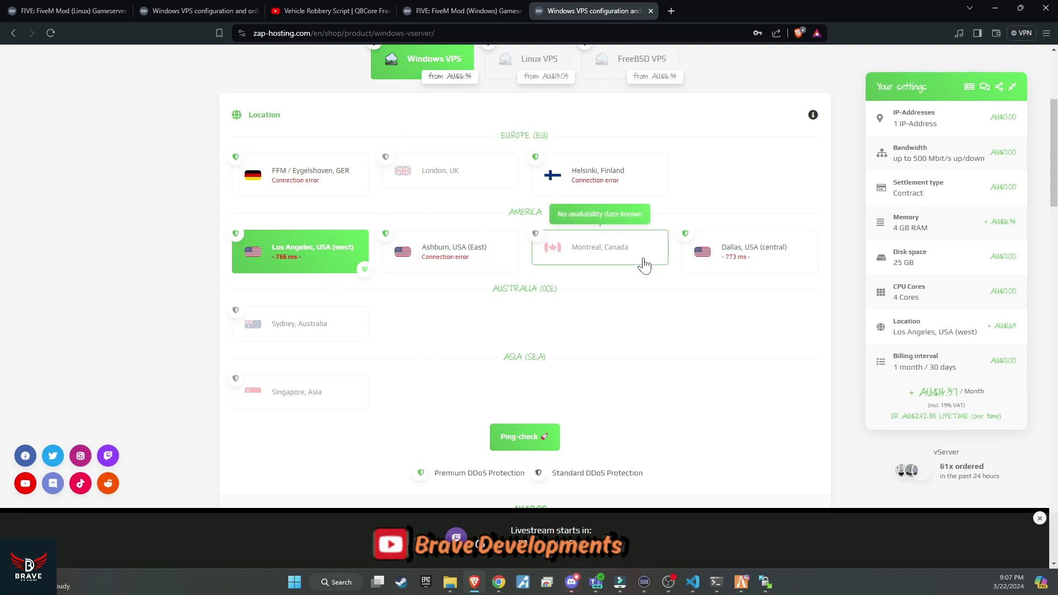
left_click(291, 262)
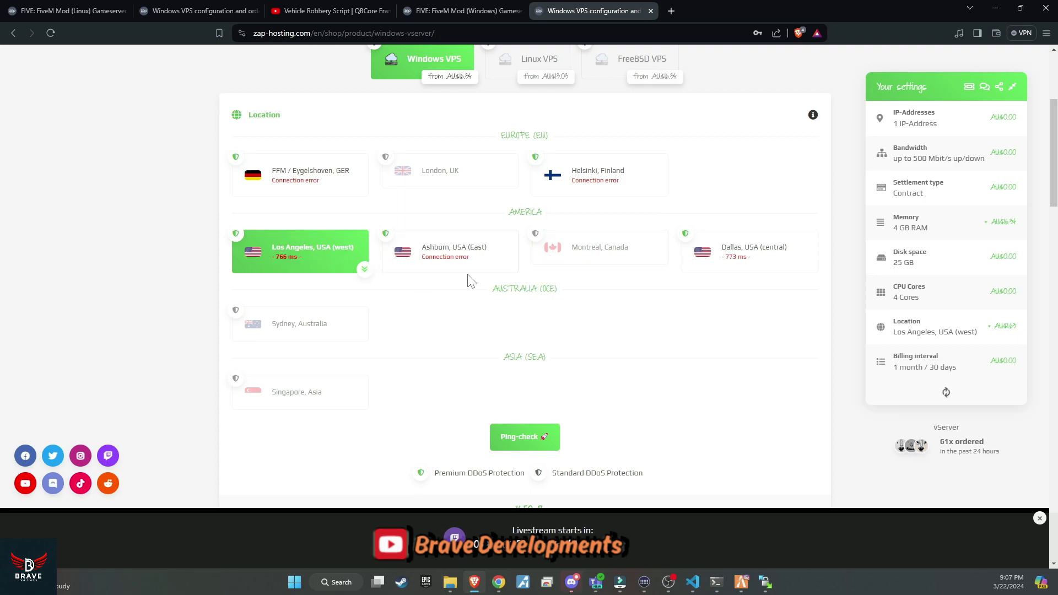
scroll(471, 281, "down", 1)
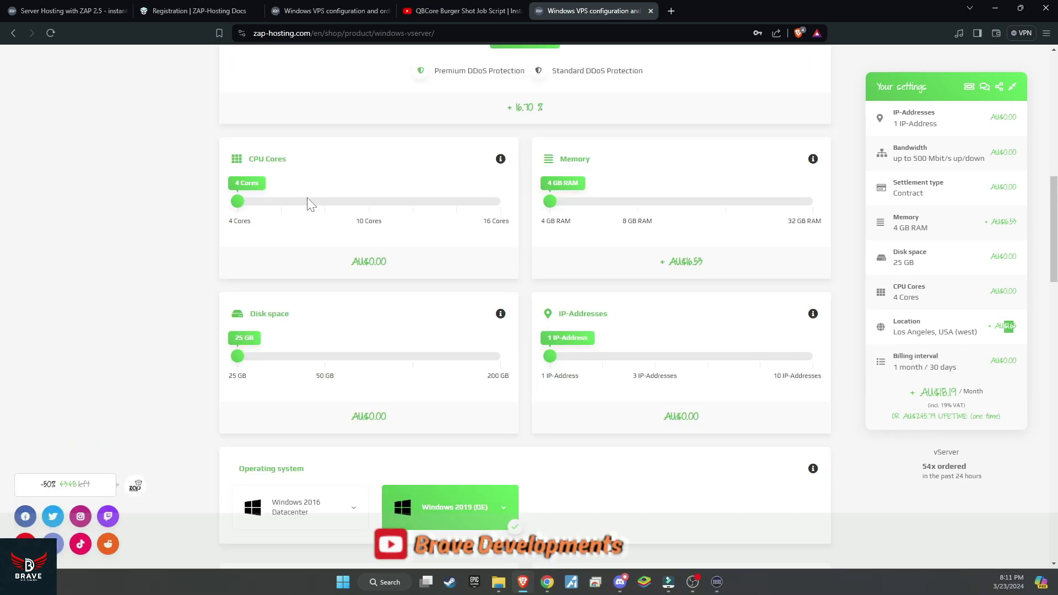
Raise the VPS memory to 8 GB RAM and the disk space to 50 GB.
mouse_move(501, 161)
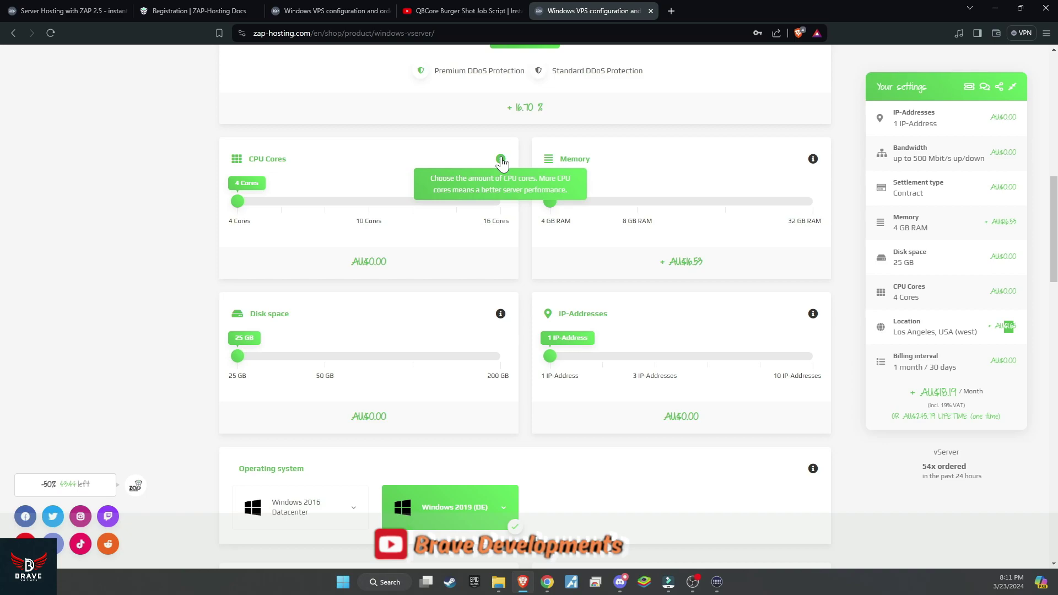
left_click(640, 202)
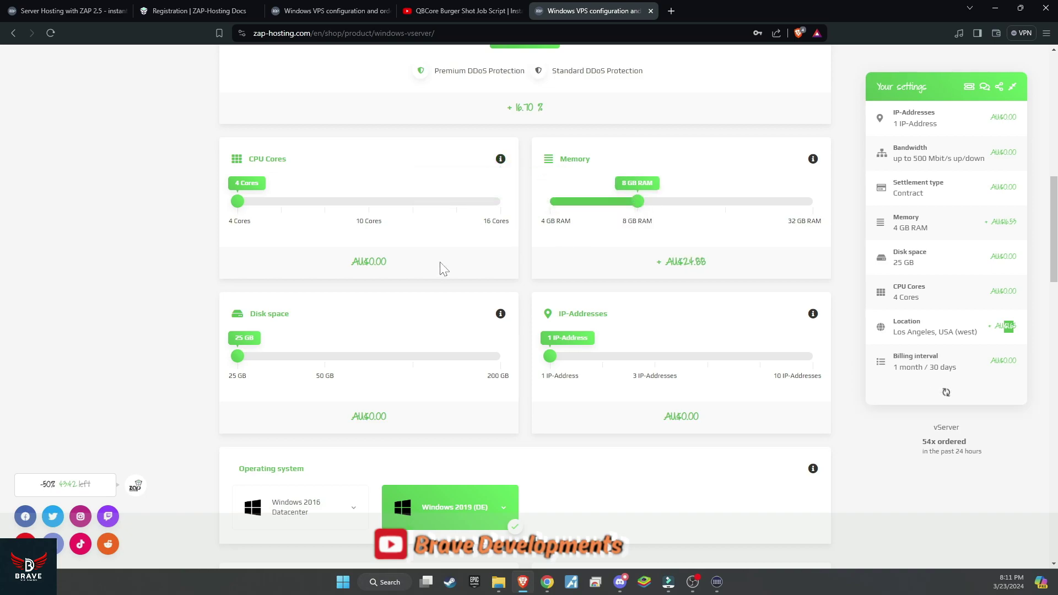
left_click(323, 360)
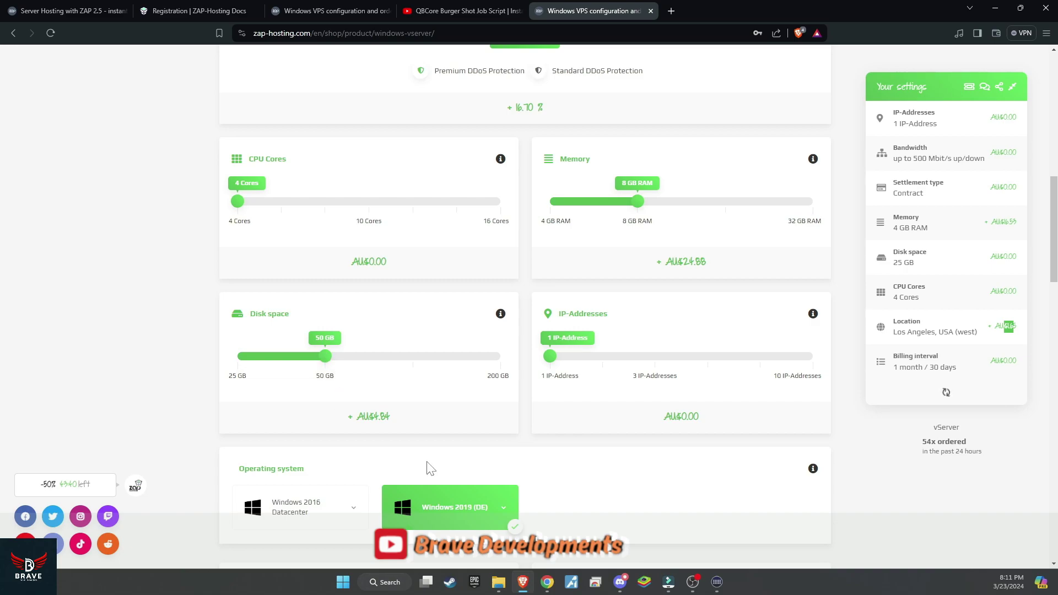
scroll(482, 359, "down", 4)
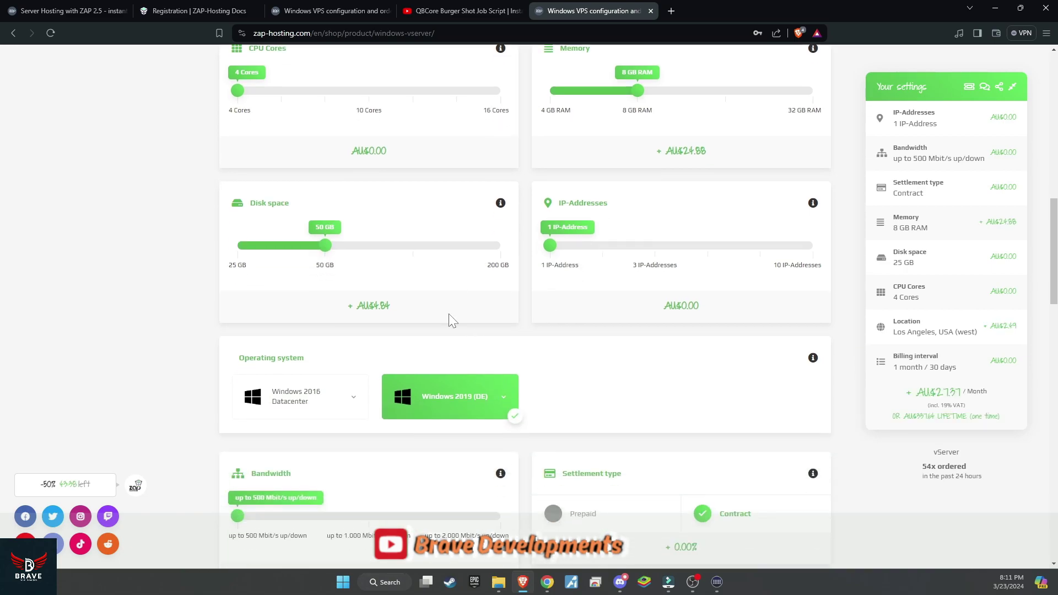
scroll(385, 313, "down", 3)
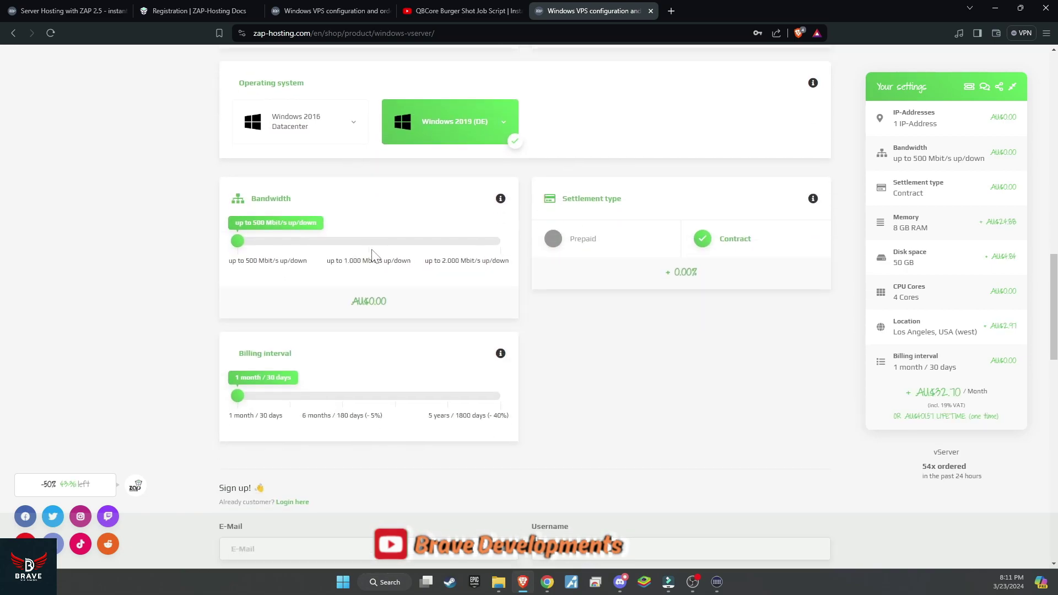
Set bandwidth to up to 1.000 Mbit/s and review the updated monthly total.
left_click(371, 241)
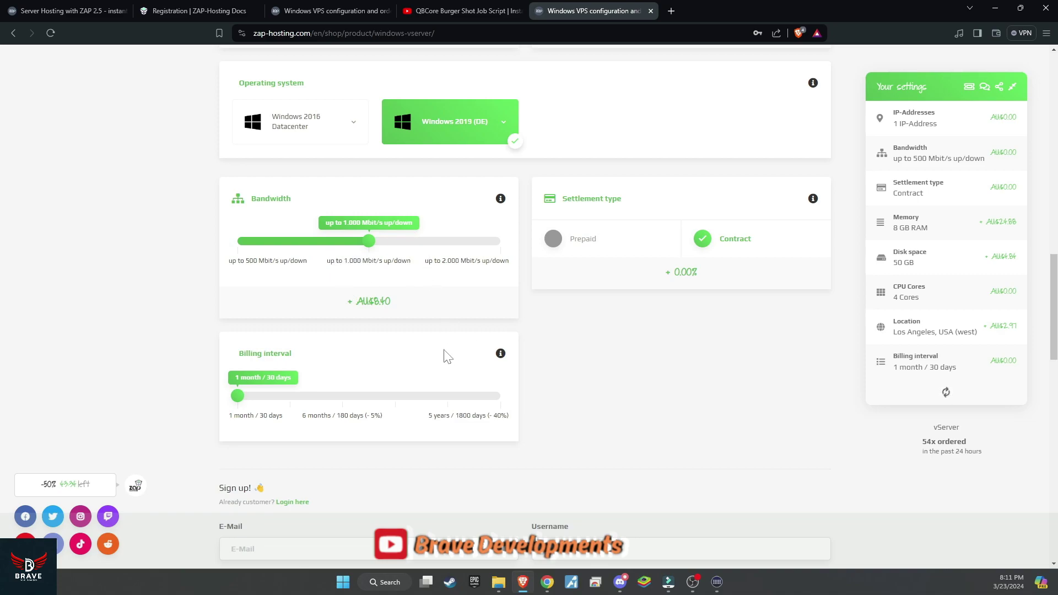
scroll(447, 357, "down", 5)
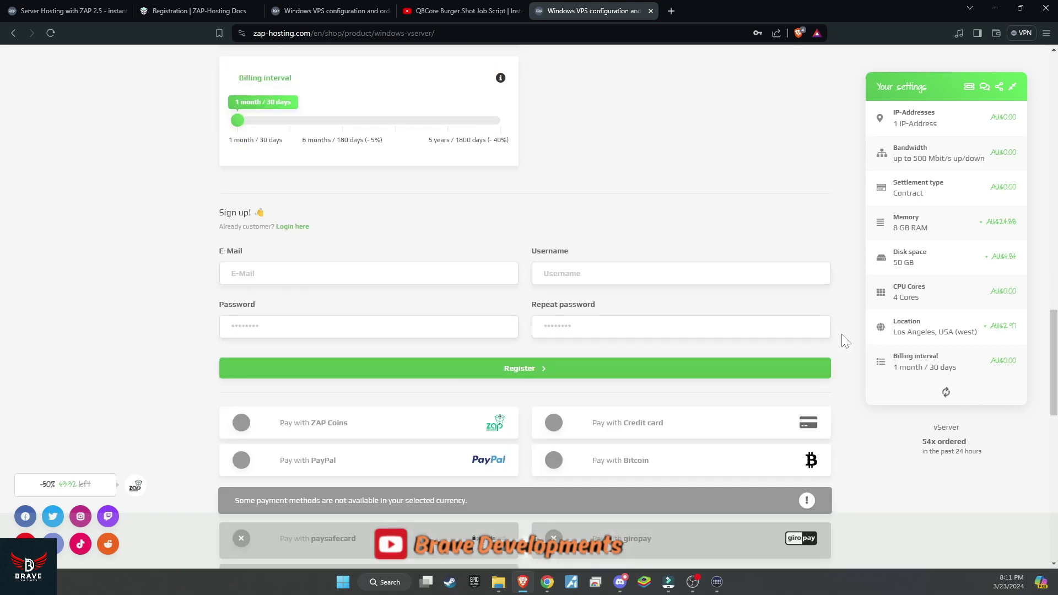
scroll(423, 322, "up", 2)
scroll(423, 323, "up", 9)
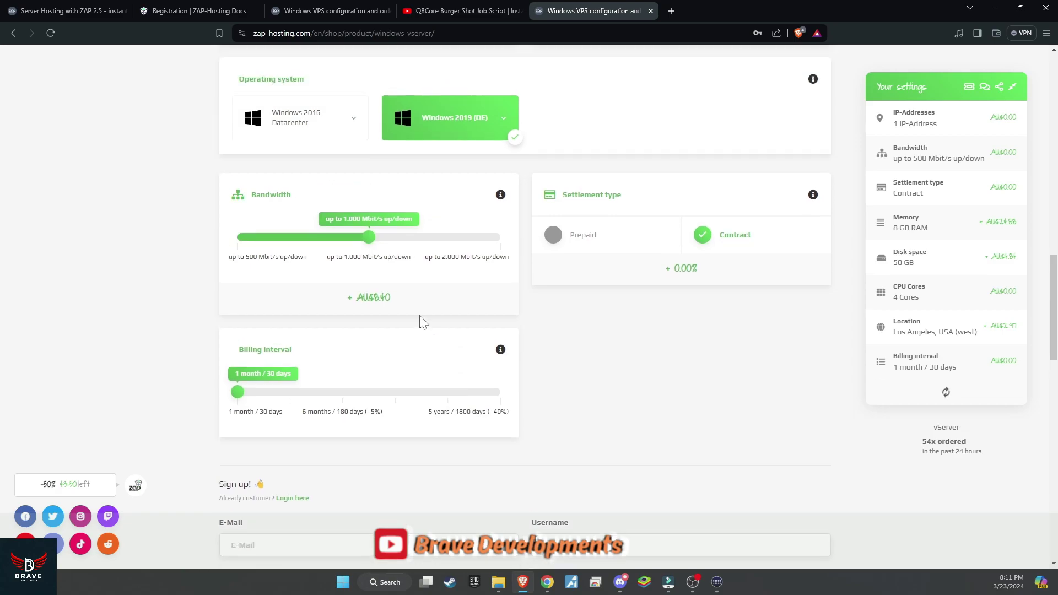
scroll(423, 323, "down", 3)
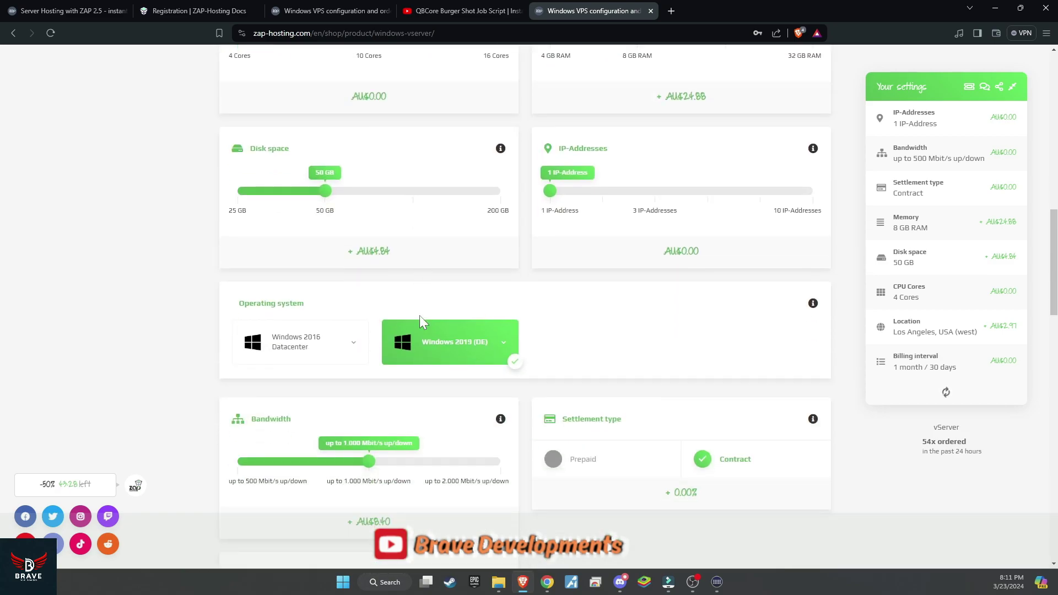
scroll(425, 313, "down", 6)
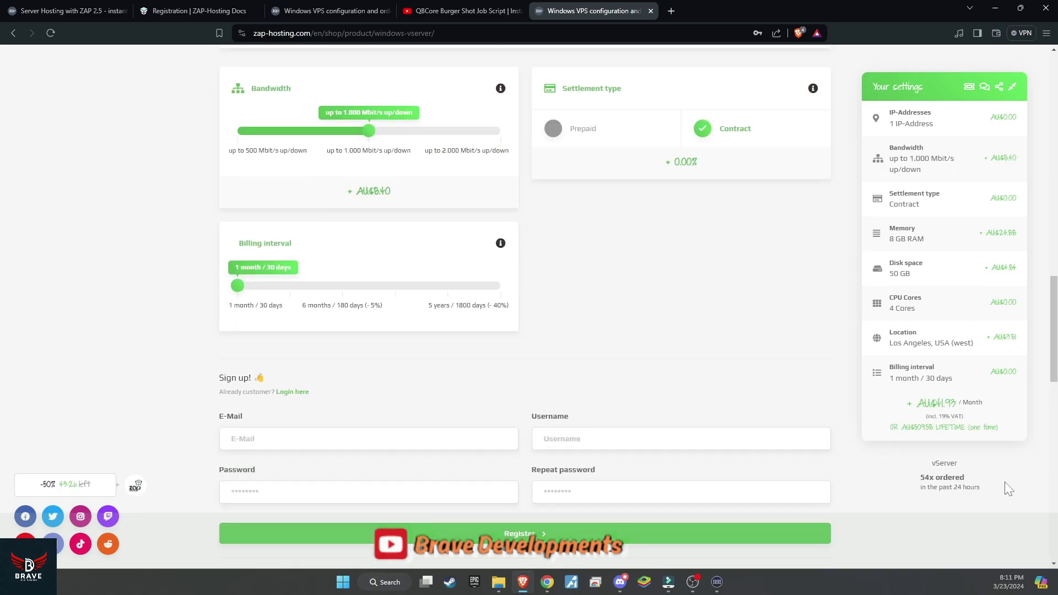
scroll(632, 384, "down", 3)
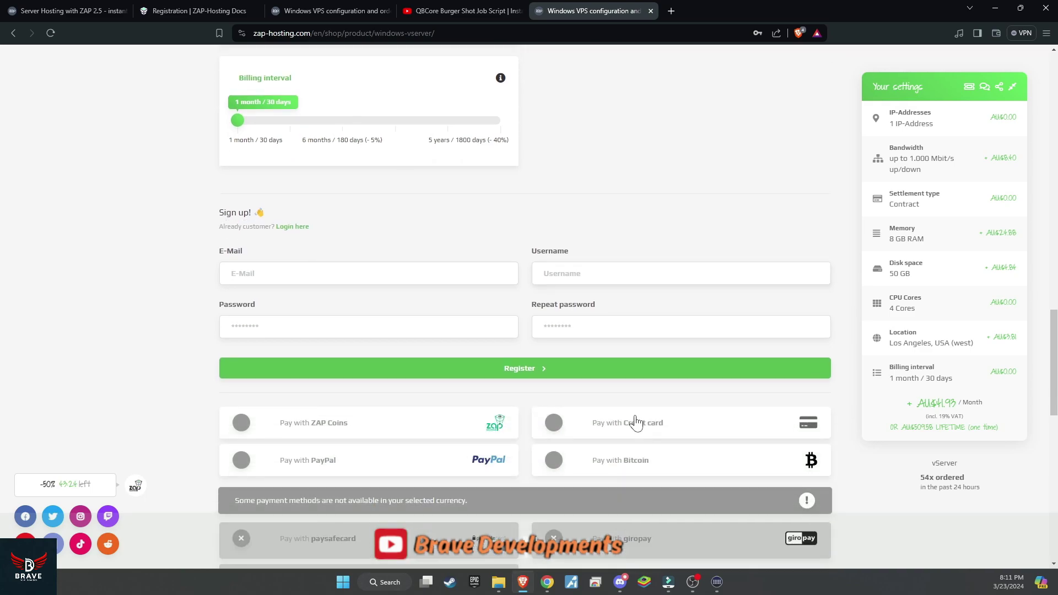
Choose credit card payment and accept the privacy policy, noting the AU$41.93 total.
left_click(636, 424)
scroll(634, 424, "down", 3)
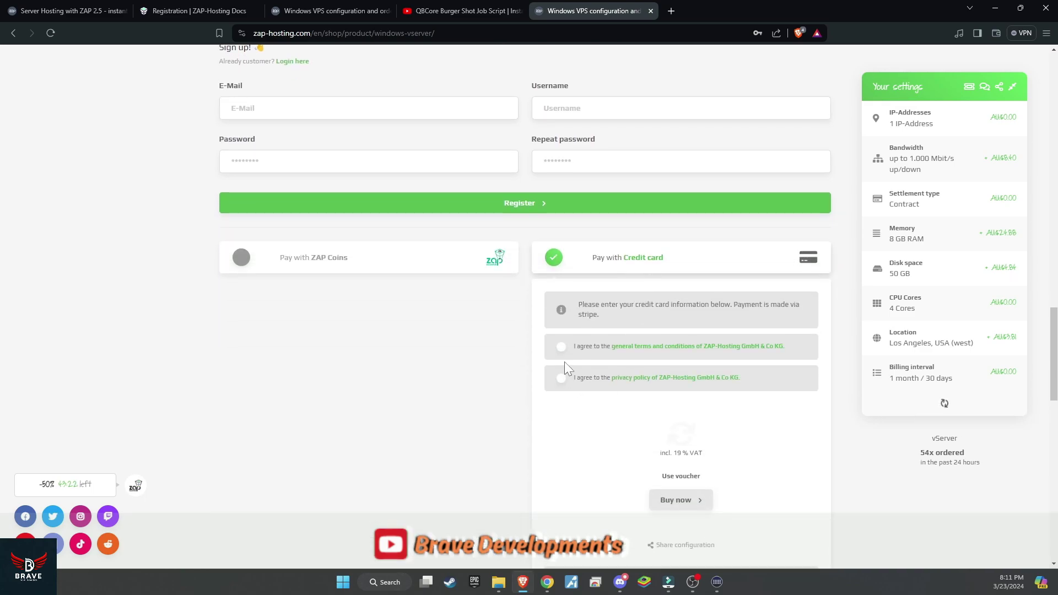
left_click(562, 375)
scroll(661, 372, "down", 3)
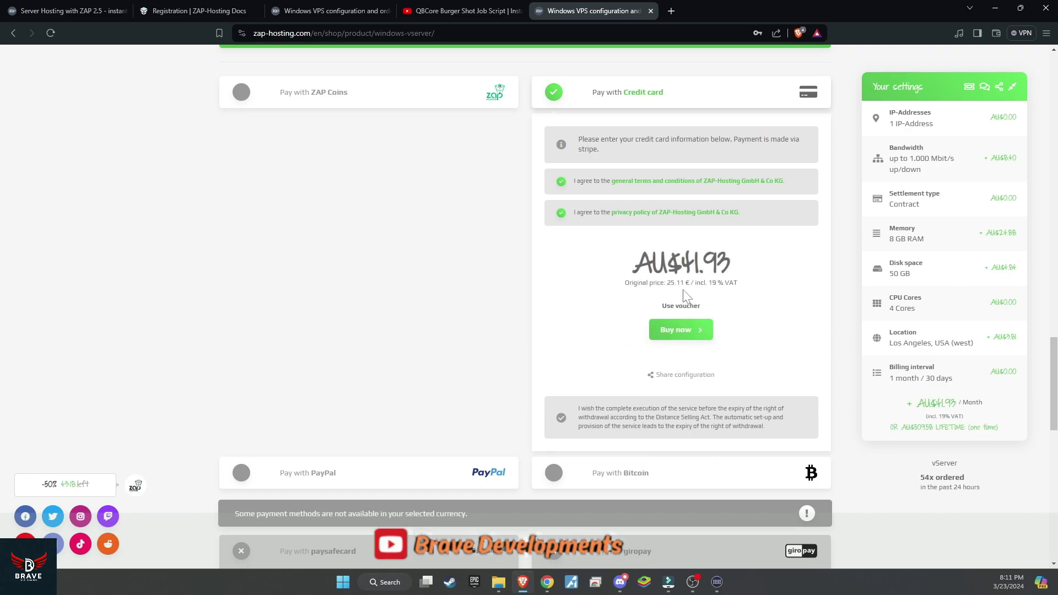
double_click(698, 264)
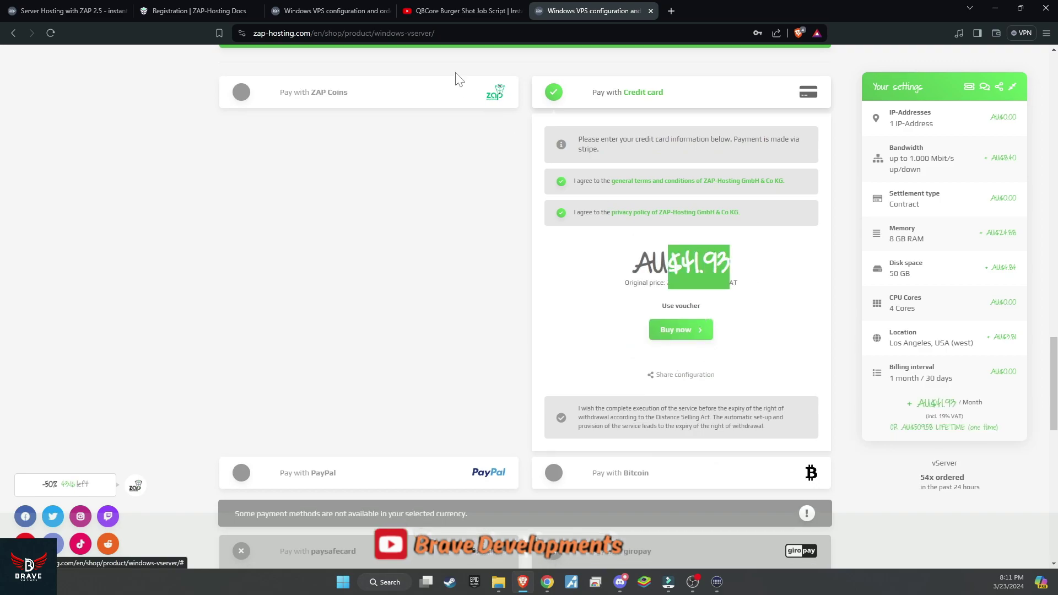
left_click(469, 11)
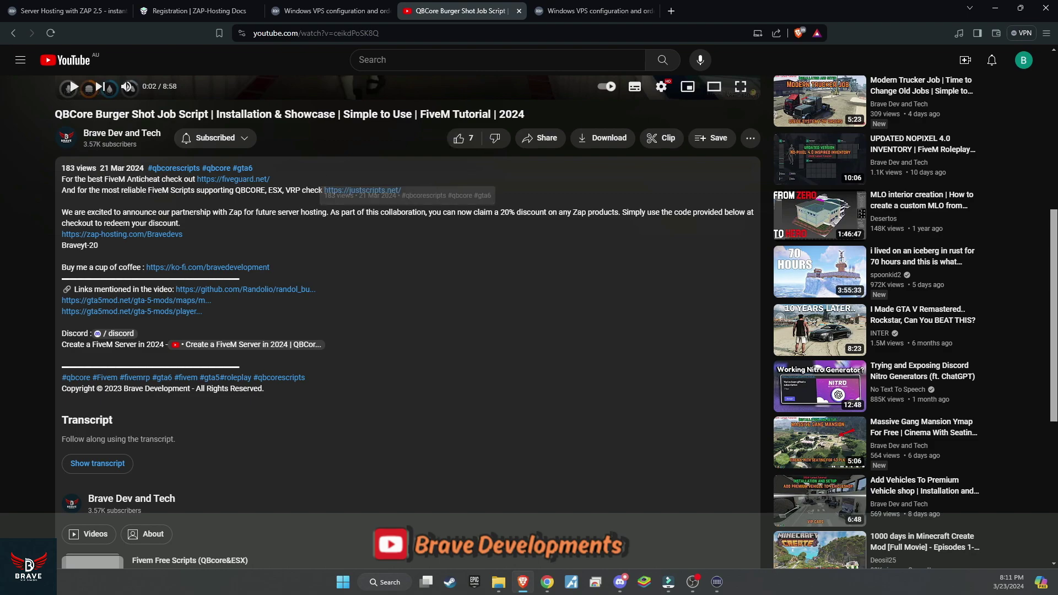
Select the 20% discount code in the YouTube description and return to checkout.
left_click_drag(99, 247, 59, 244)
key("ctrl+c")
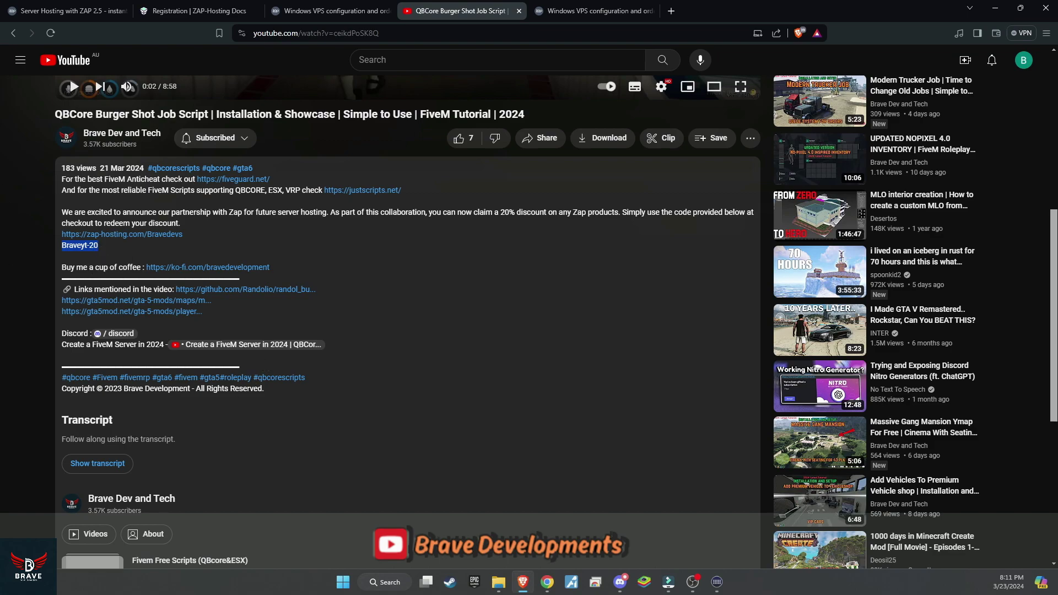
left_click(574, 9)
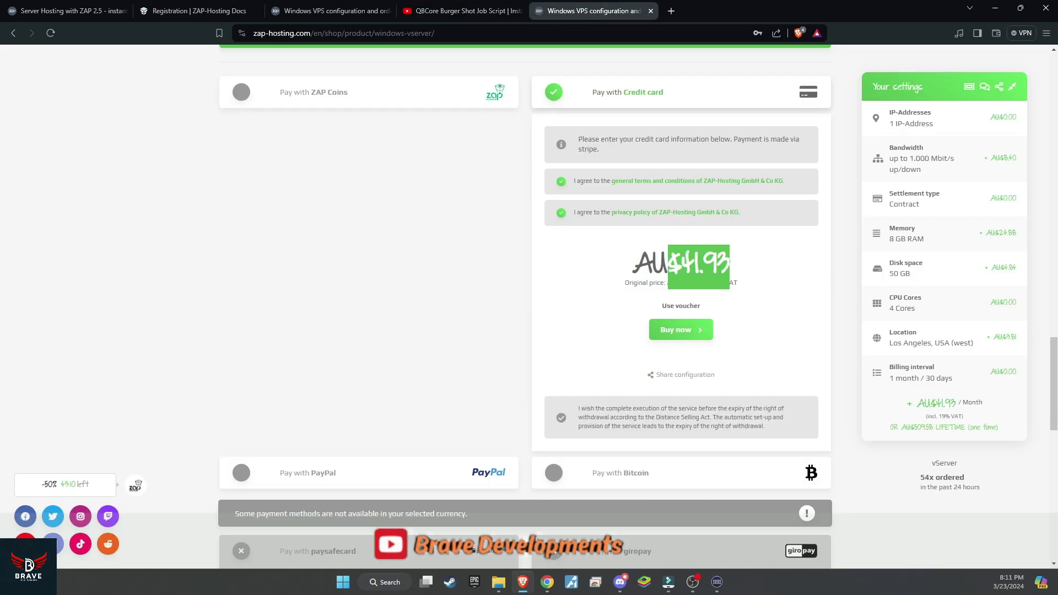
Paste the discount code into the voucher field and redeem it, lowering the price to AU$33.55.
left_click(681, 306)
left_click(650, 314)
key("ctrl+v")
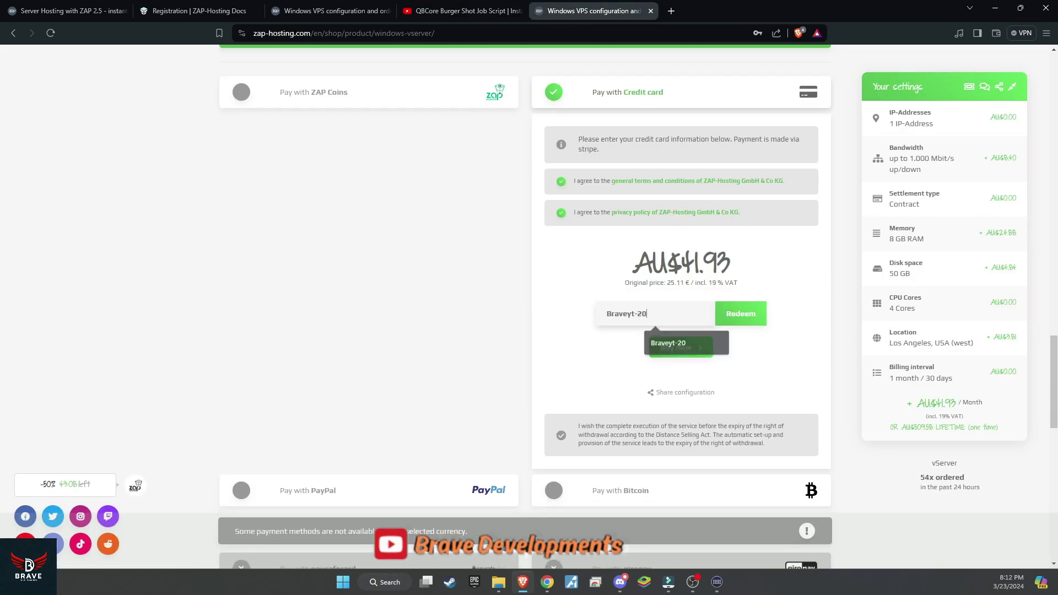
left_click(733, 318)
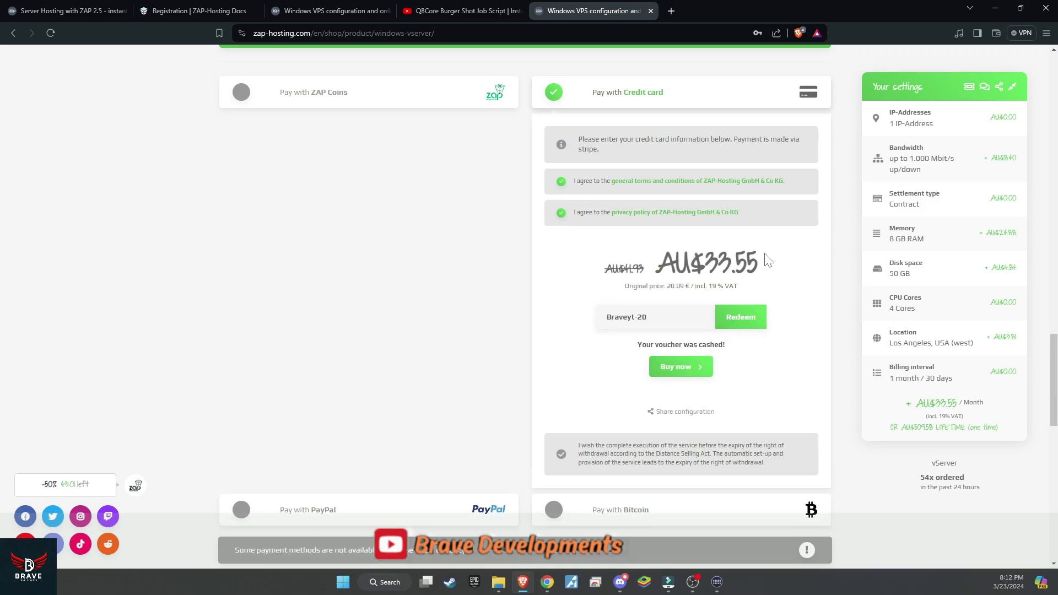
left_click_drag(761, 270, 705, 269)
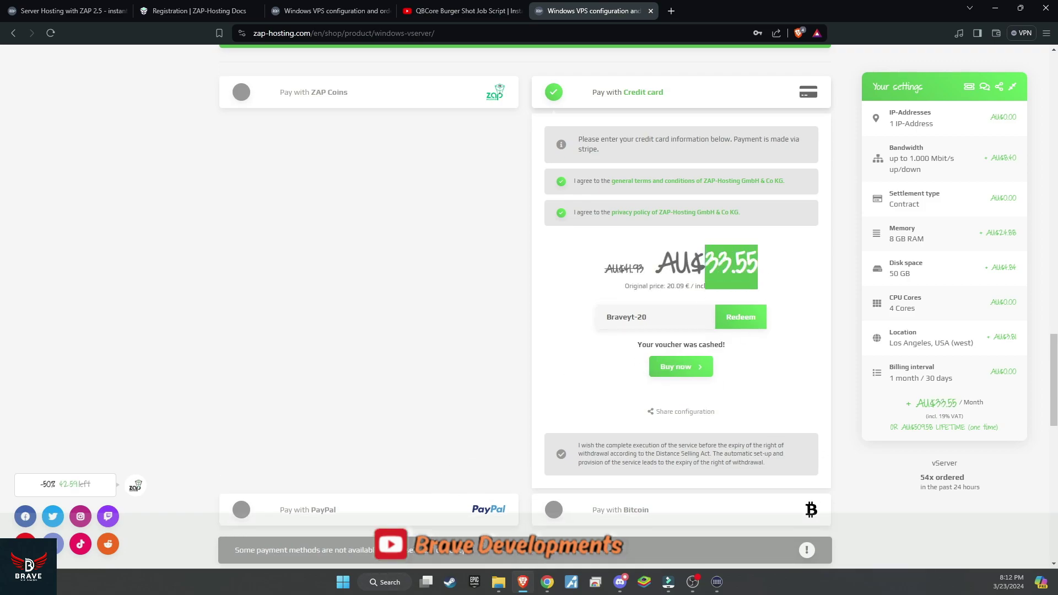
scroll(785, 369, "up", 3)
scroll(789, 368, "down", 2)
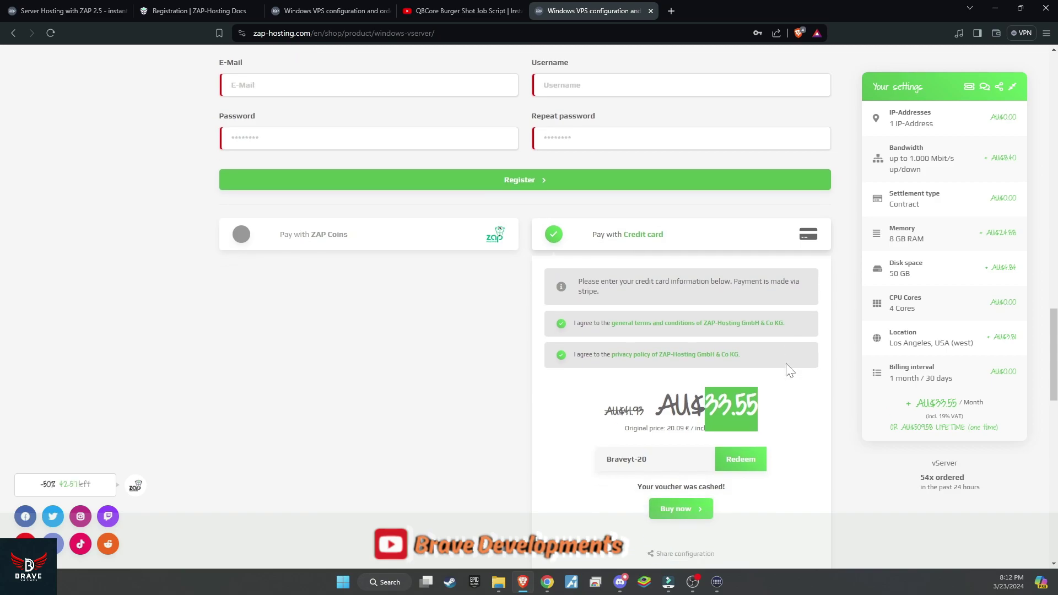
scroll(790, 370, "down", 1)
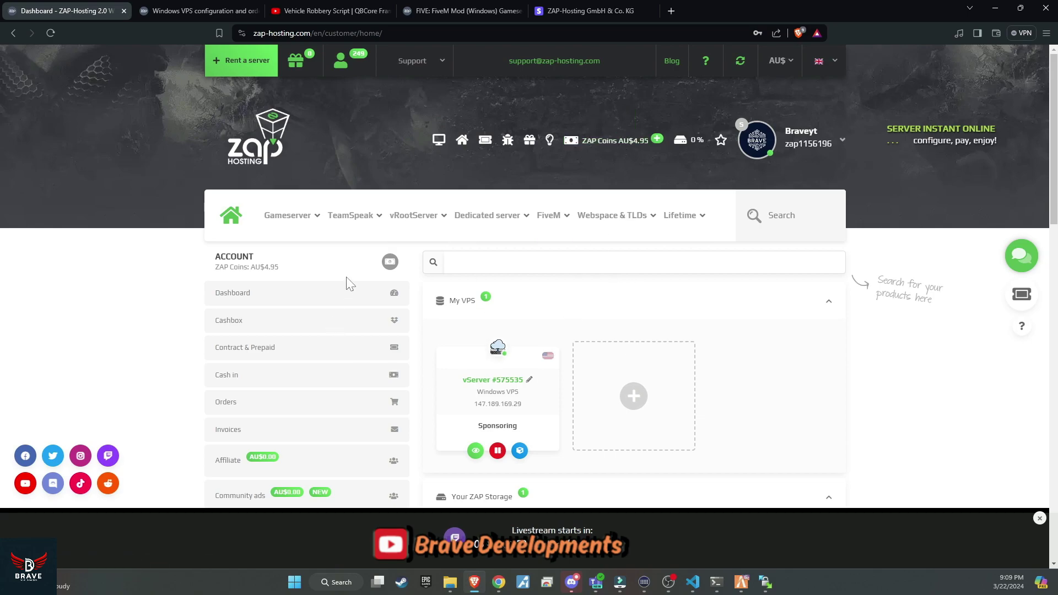
Open the Windows VPS management page from the dashboard to see IP 147.189.169.29.
scroll(349, 283, "down", 2)
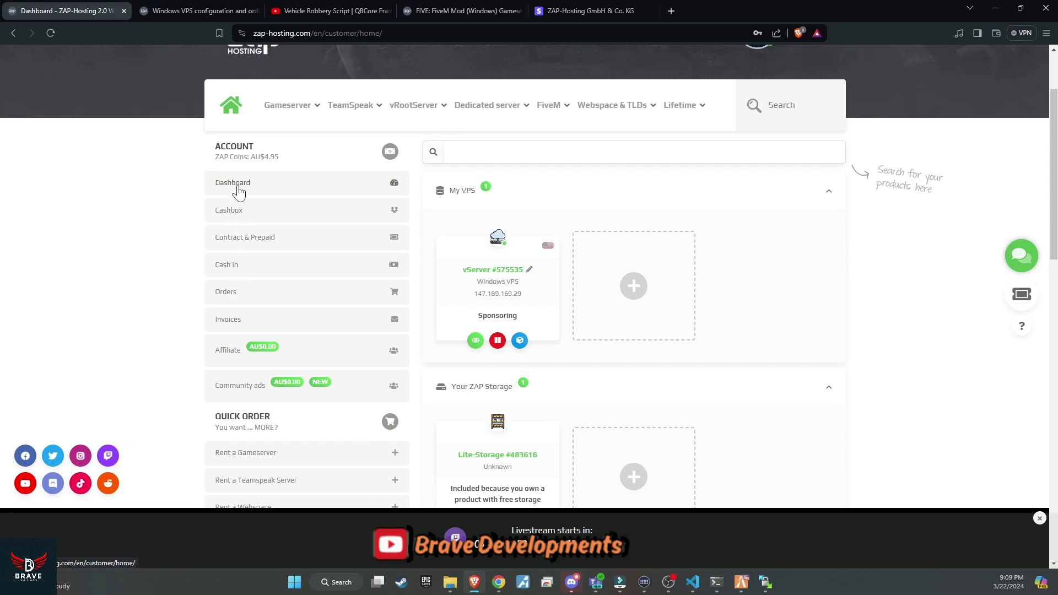
scroll(309, 223, "down", 12)
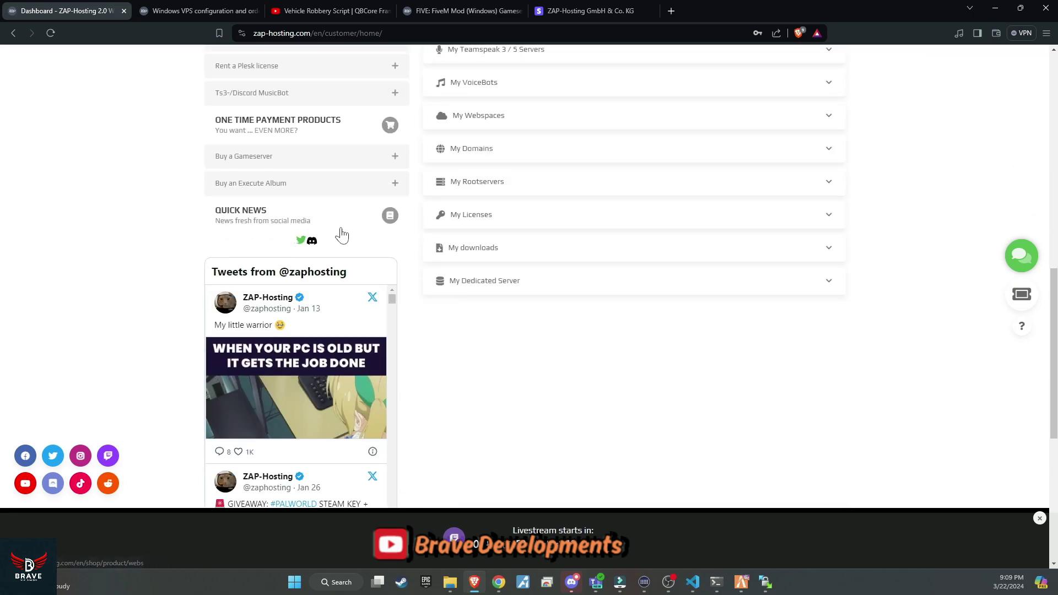
scroll(350, 335, "up", 10)
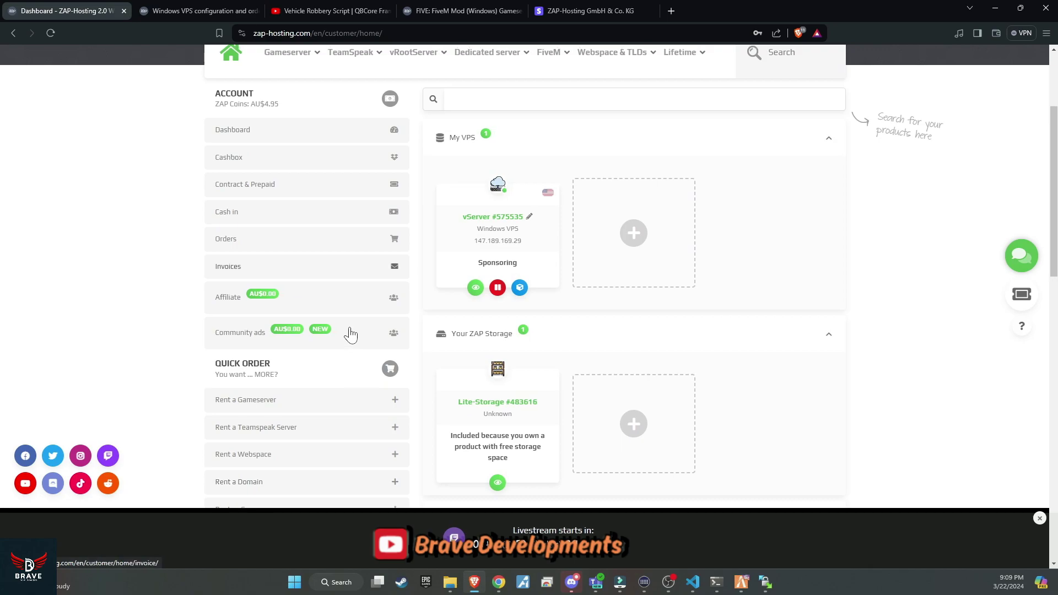
scroll(350, 334, "up", 1)
left_click(476, 341)
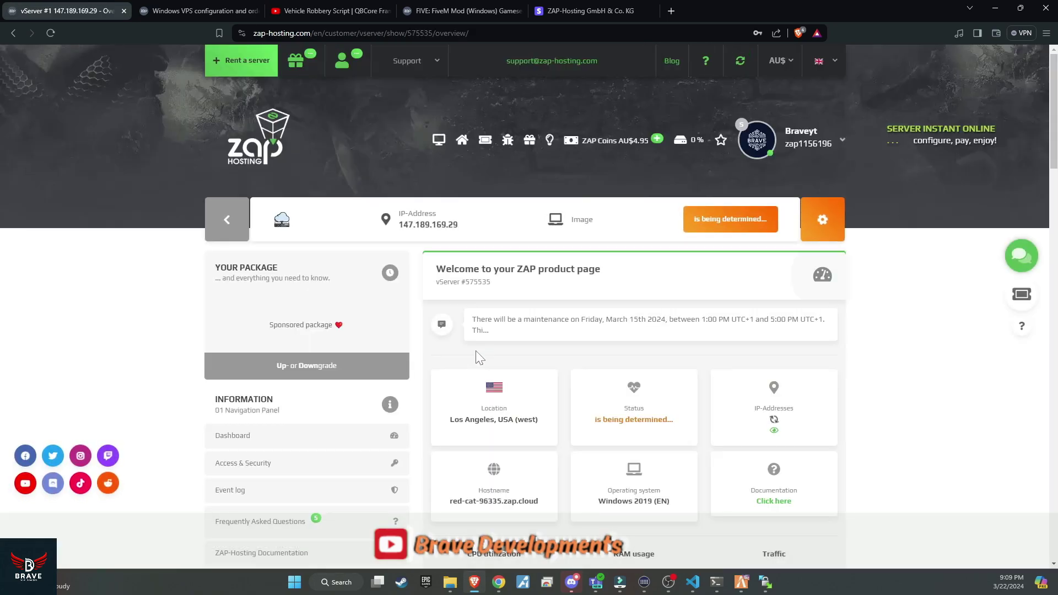
scroll(475, 350, "down", 2)
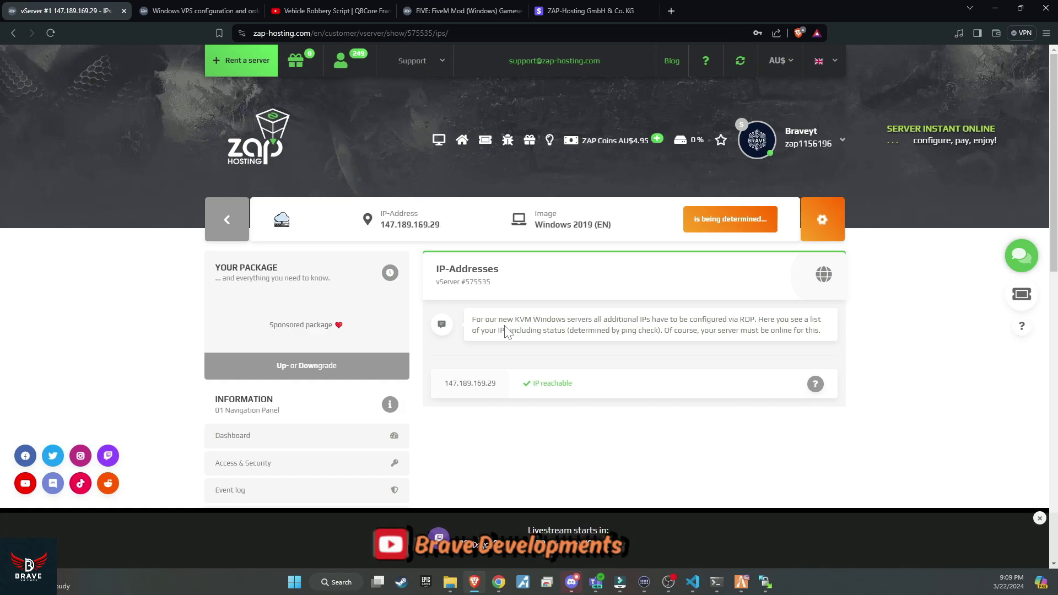
scroll(507, 330, "down", 2)
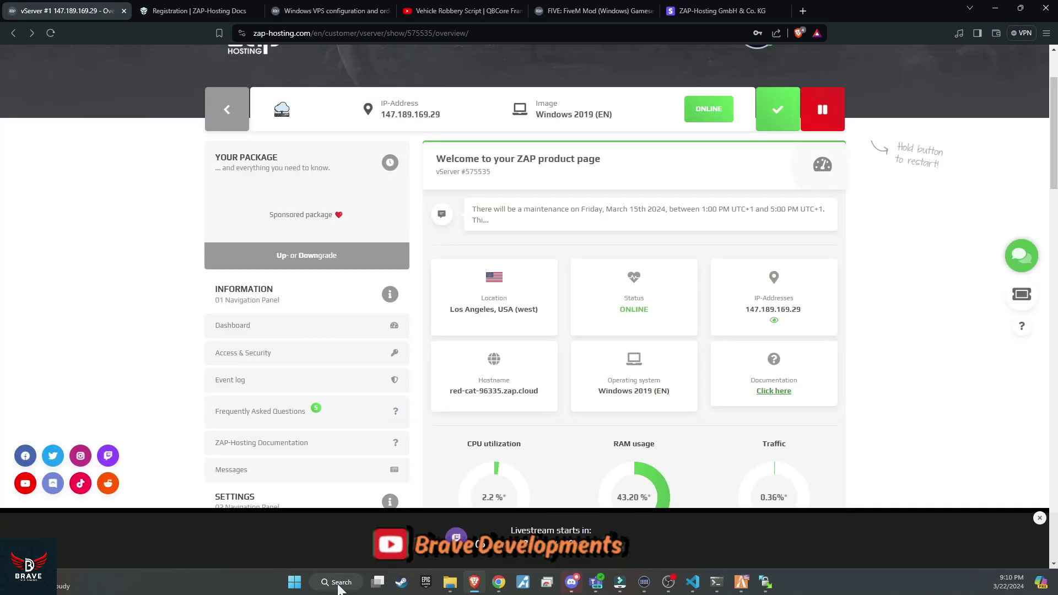
Launch Remote Desktop Connection via a Windows search for 'remote'.
left_click(337, 583)
type("remote")
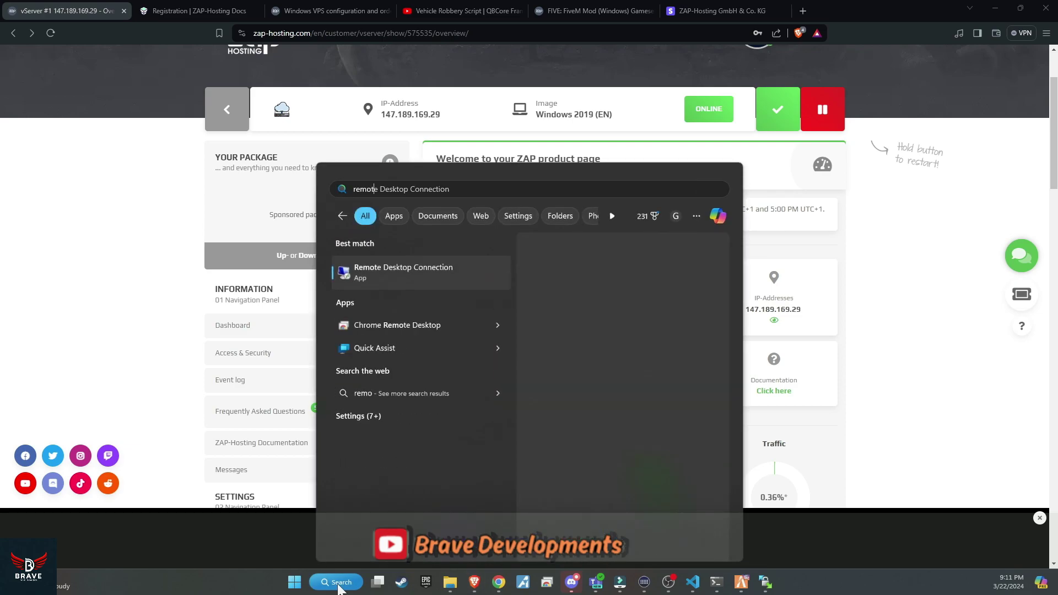
key("Return")
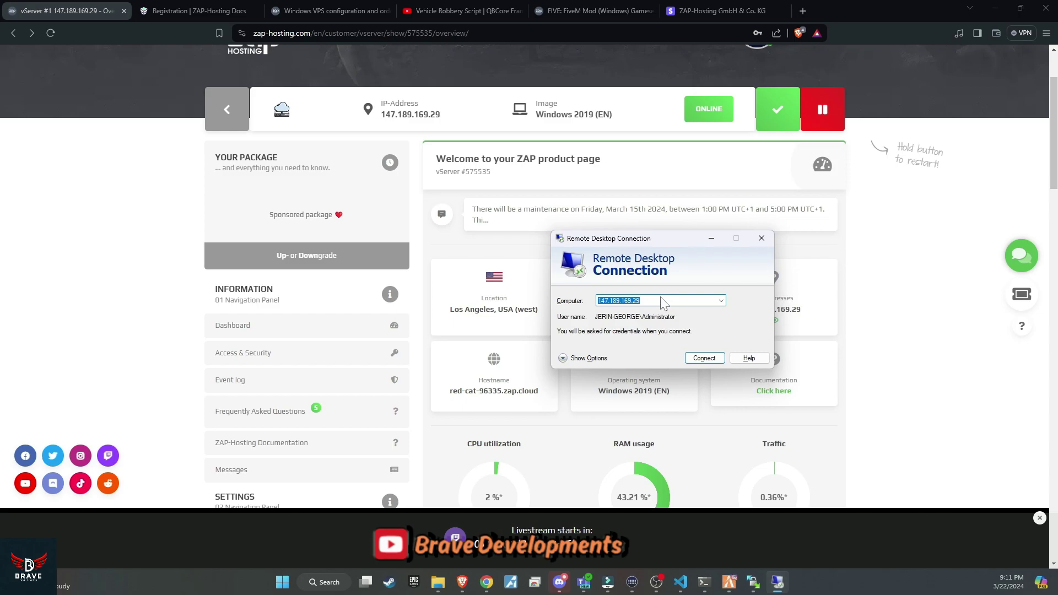
Close the extra window and select the server's IP address on the VPS page.
left_click(328, 238)
scroll(329, 238, "down", 2)
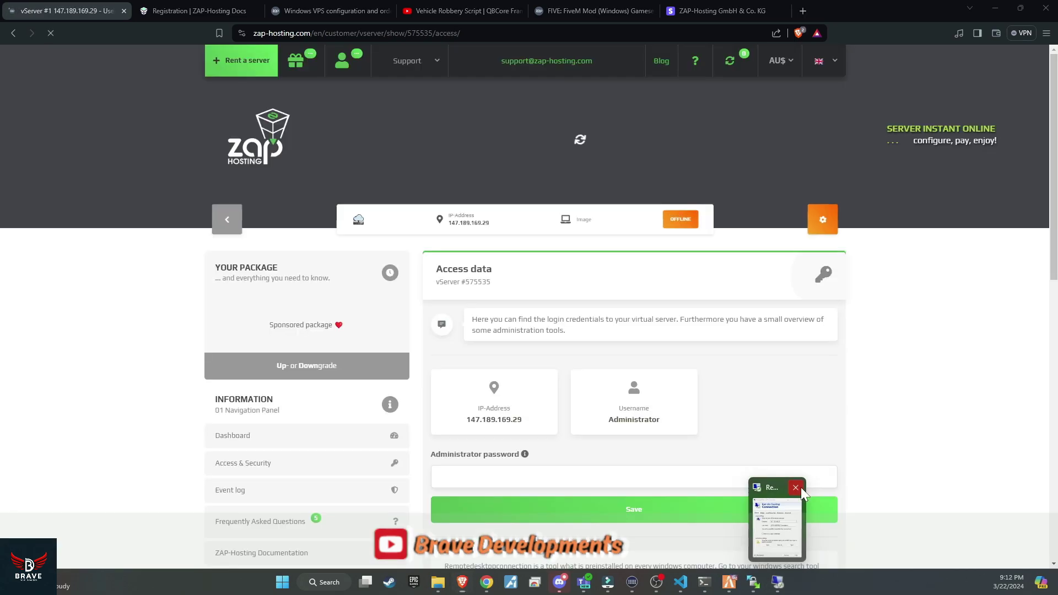
left_click(801, 486)
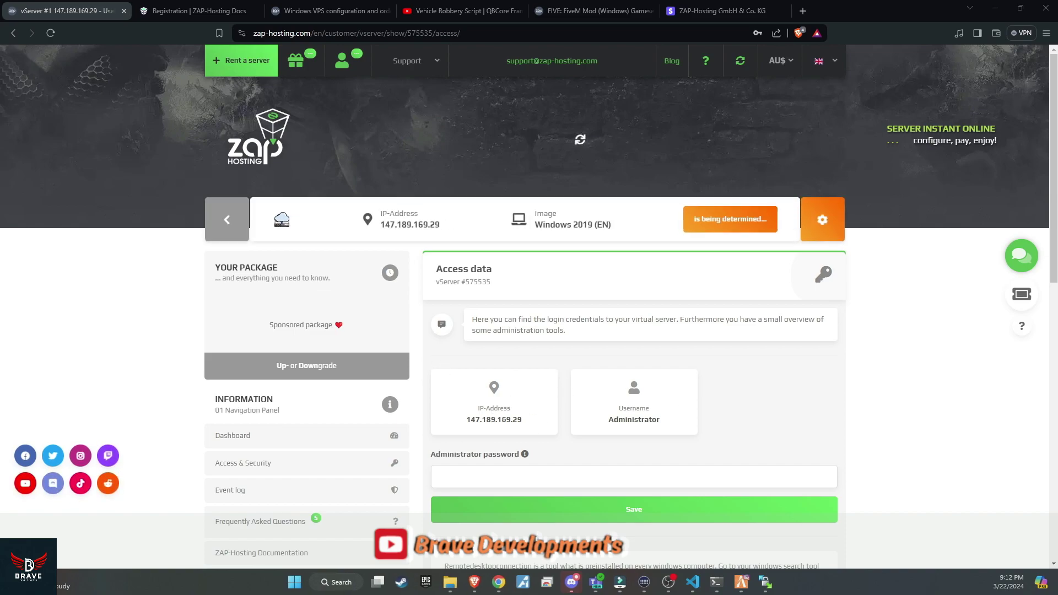
double_click(668, 415)
triple_click(535, 438)
scroll(532, 431, "down", 1)
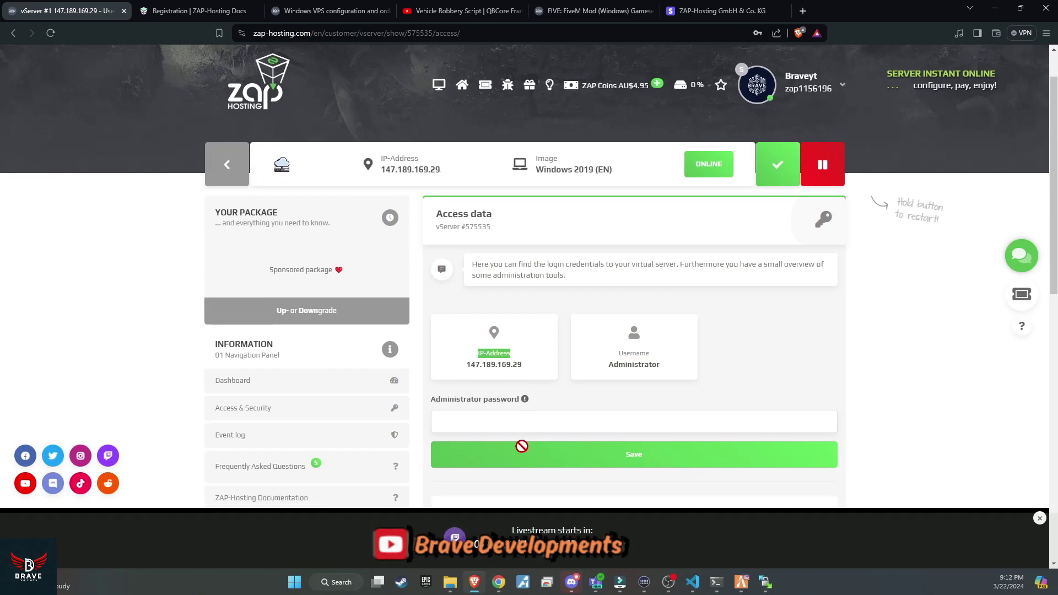
Relaunch Remote Desktop Connection from Windows search and bring it forward.
left_click(351, 582)
type("remo")
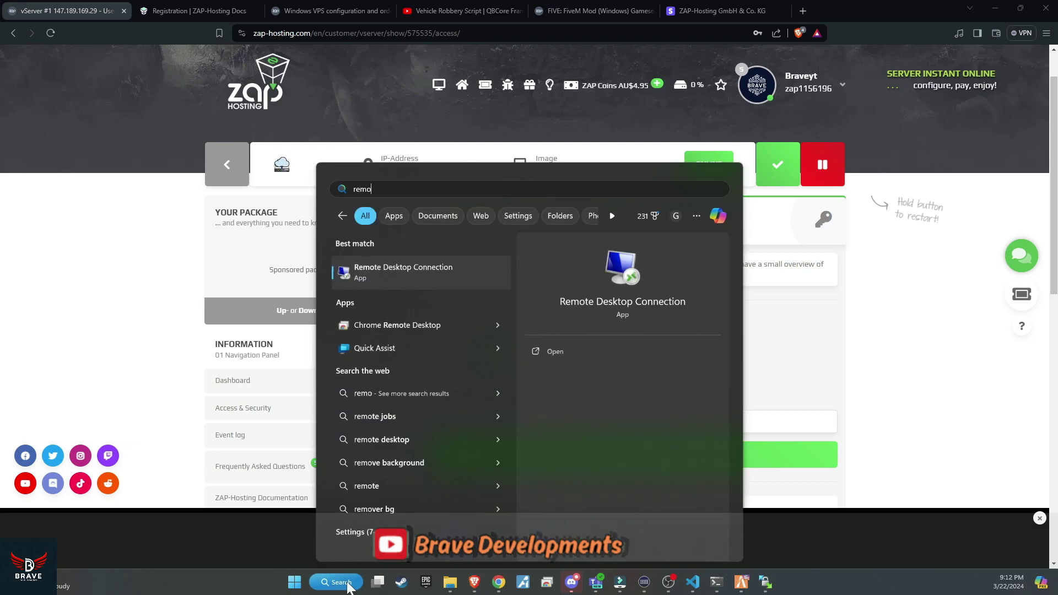
type("te")
key("Return")
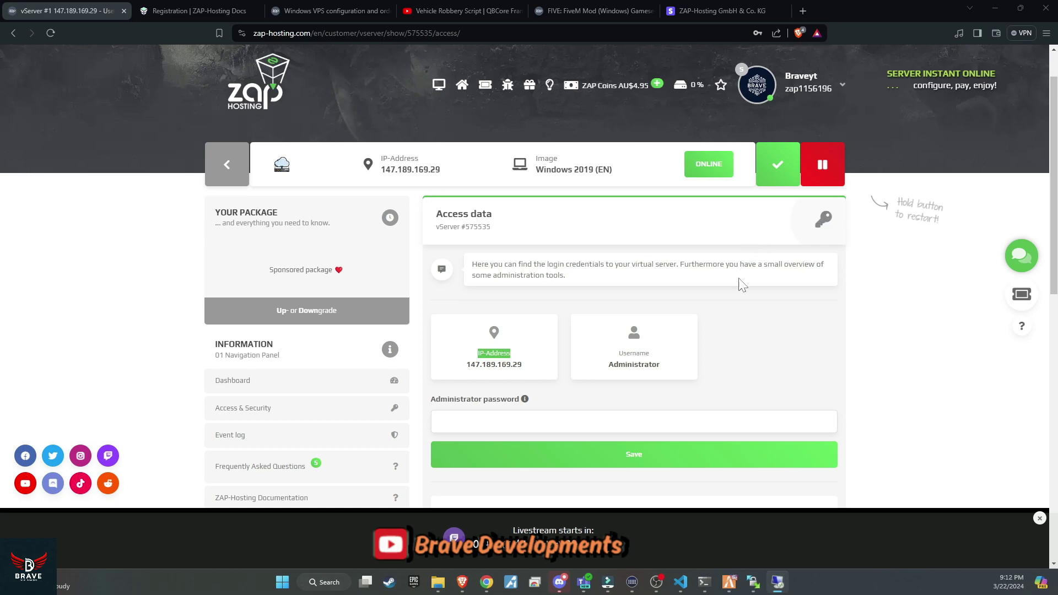
left_click(779, 582)
Bring up the Remote Desktop session and check the server's network connection status.
left_click(777, 581)
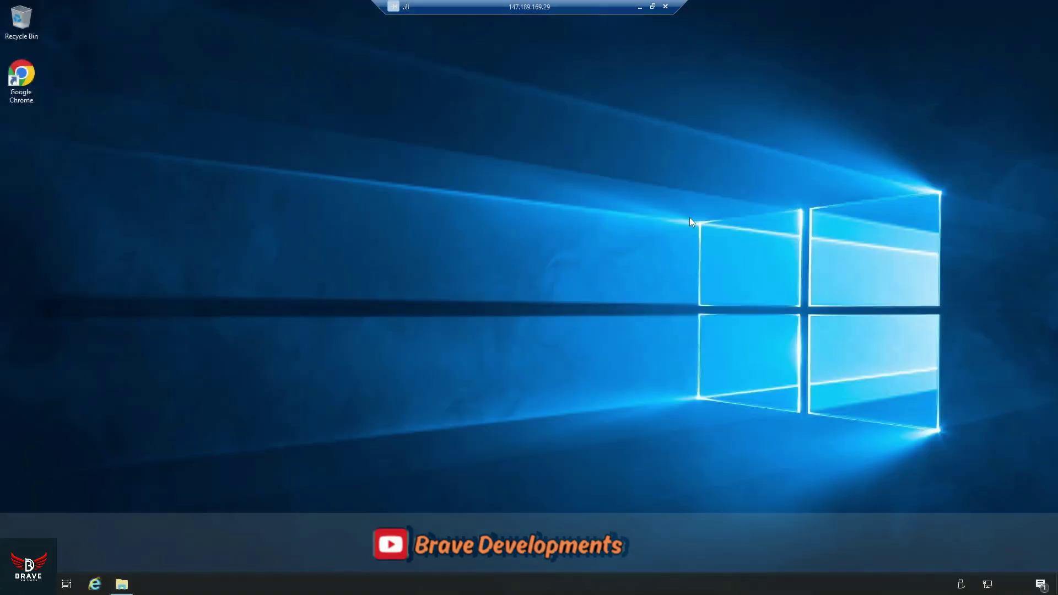
right_click(139, 193)
left_click(150, 220)
left_click(987, 585)
left_click(548, 439)
Launch Google Chrome on the server and open its language settings.
left_click(7, 65)
double_click(8, 65)
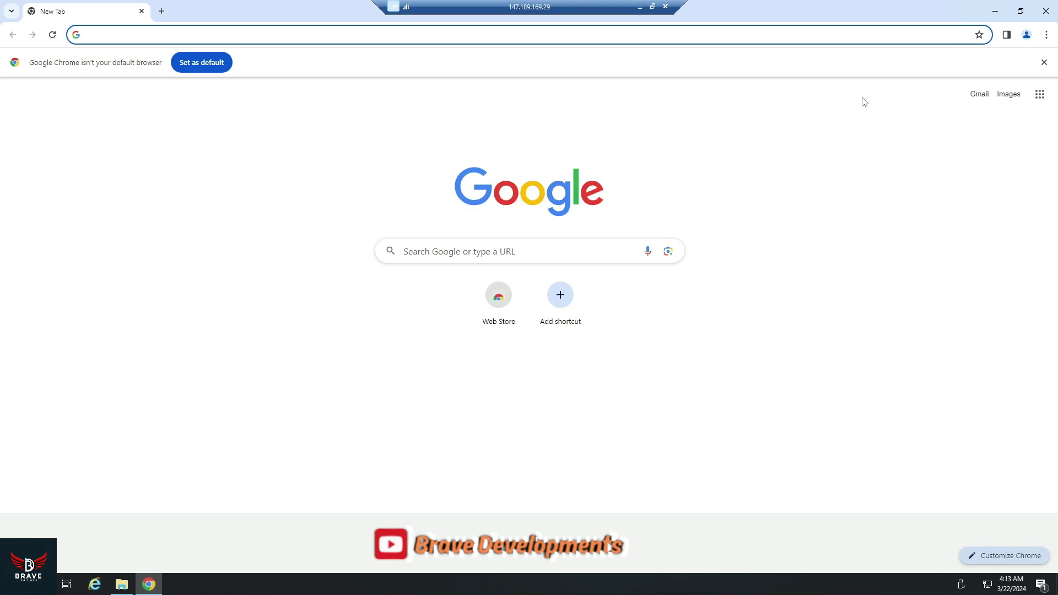
left_click(1047, 35)
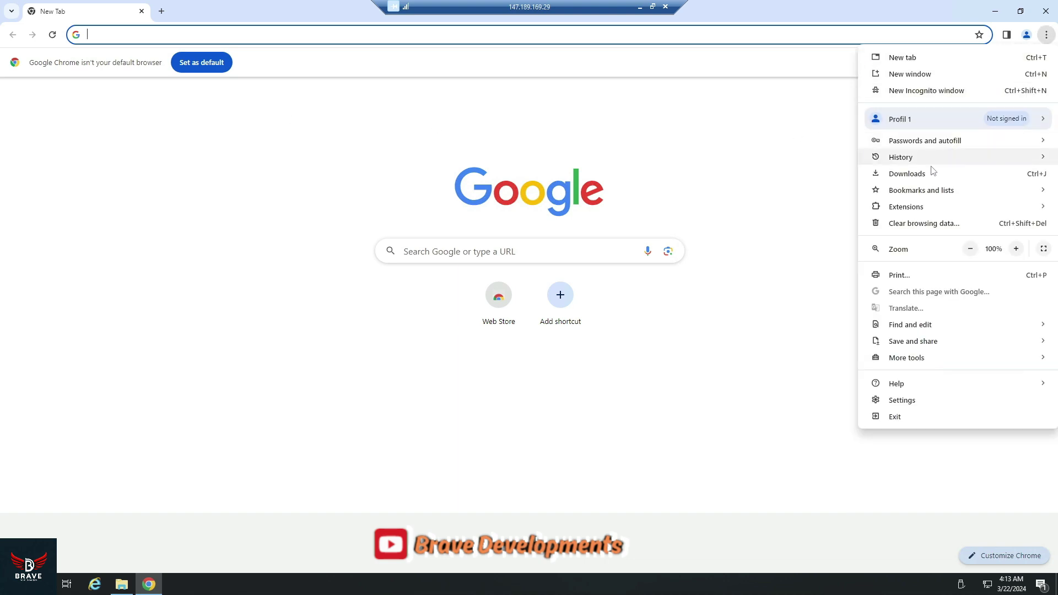
left_click(917, 400)
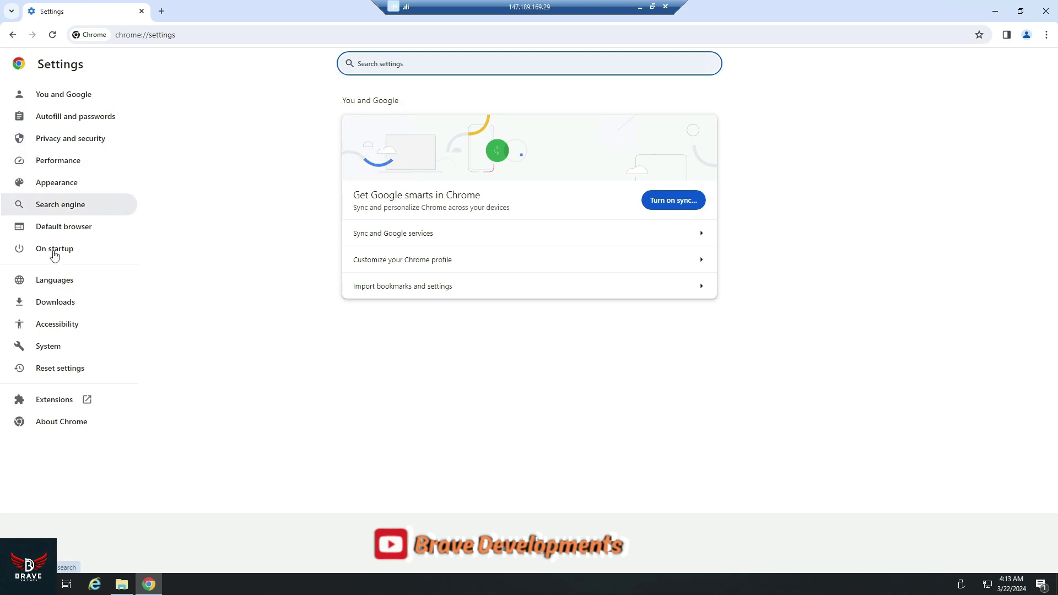
left_click(57, 286)
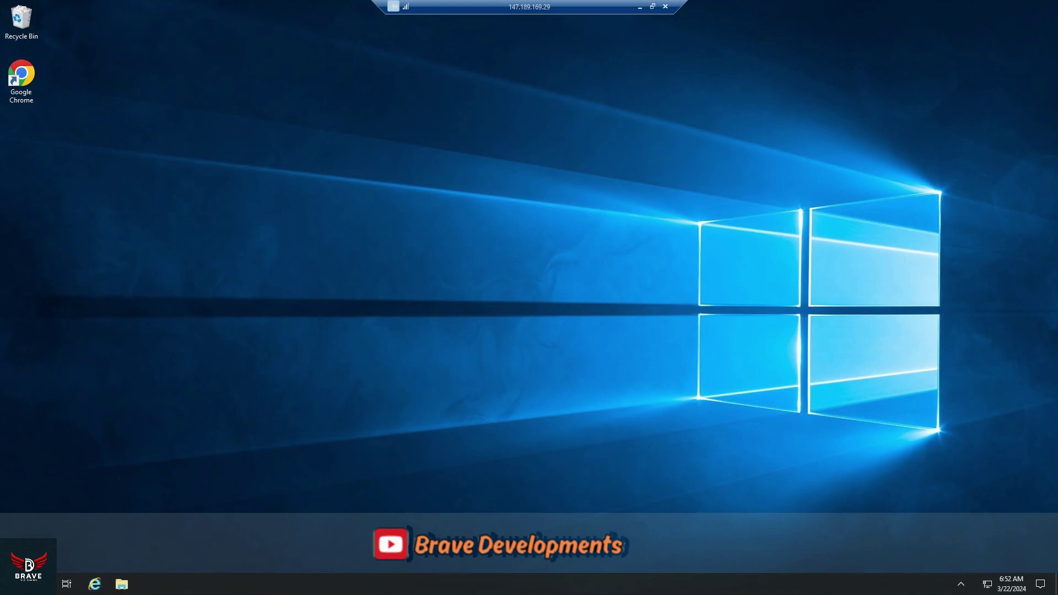
Launch Windows Defender Firewall with Advanced Security from search 'wind' and show Inbound Rules.
left_click(39, 584)
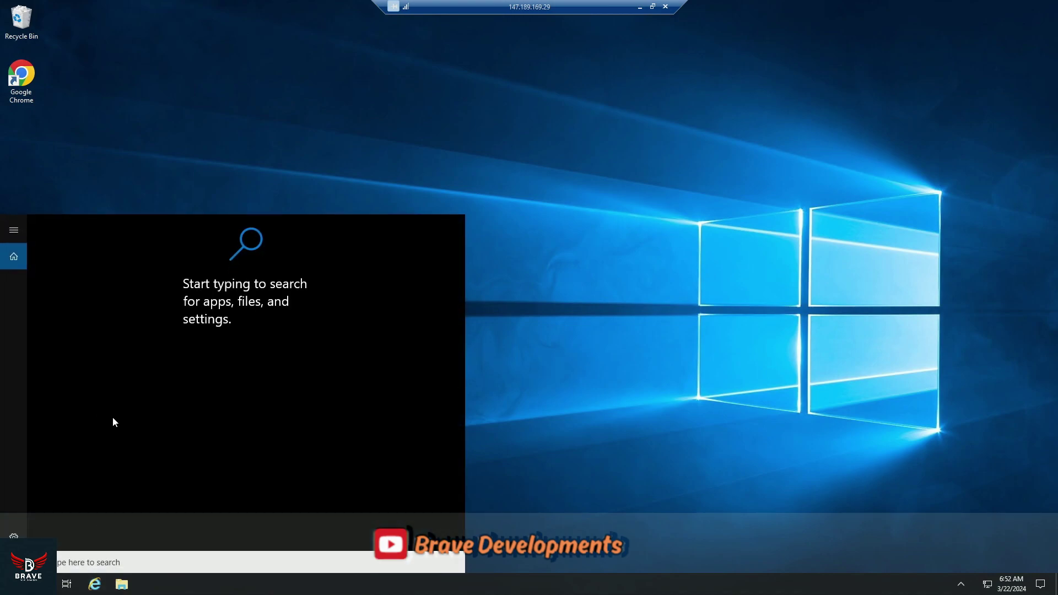
type("wind")
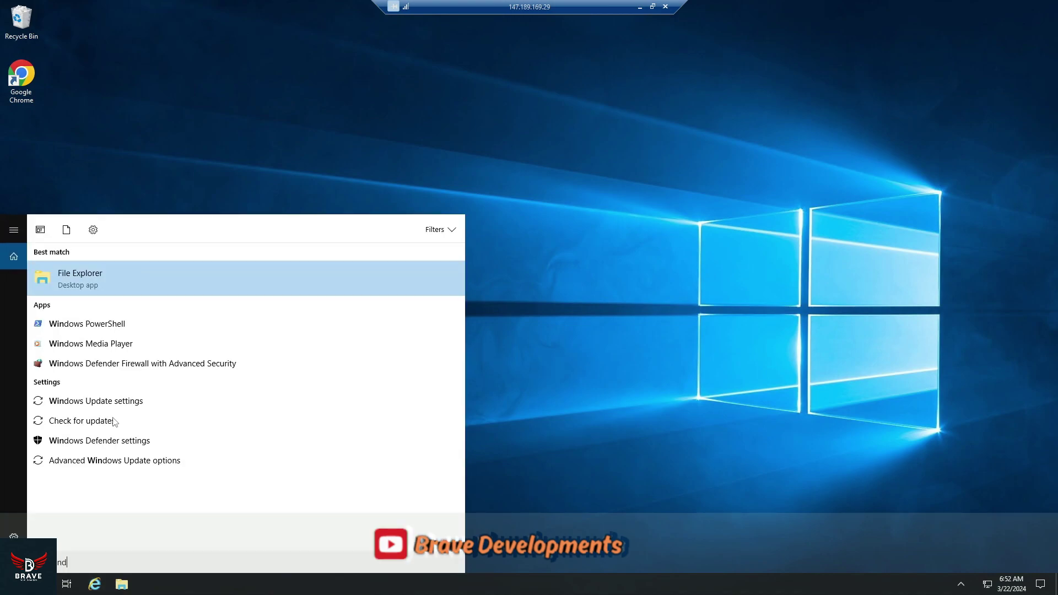
left_click(173, 365)
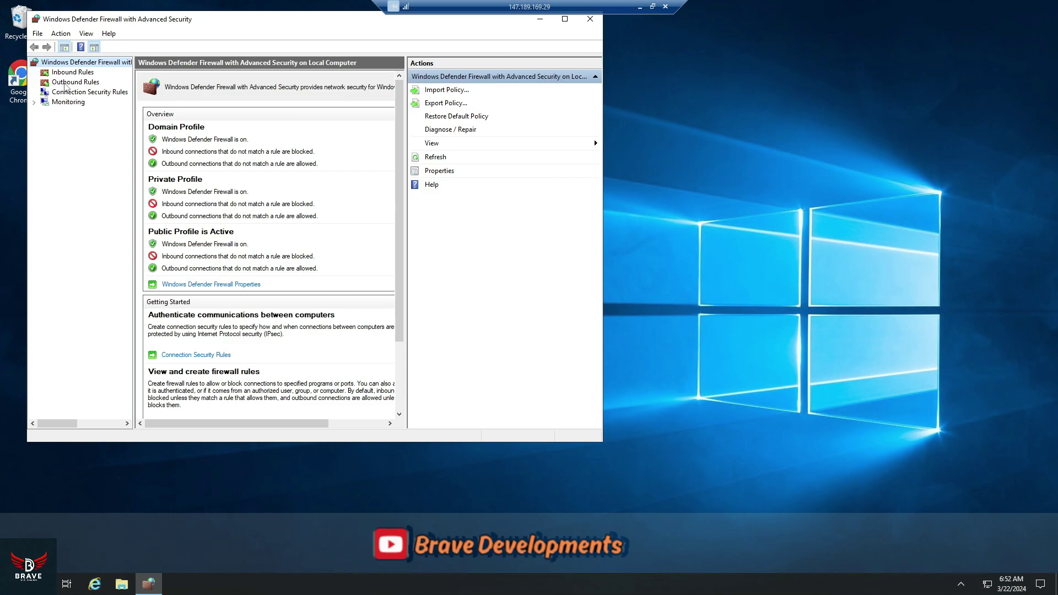
left_click(71, 72)
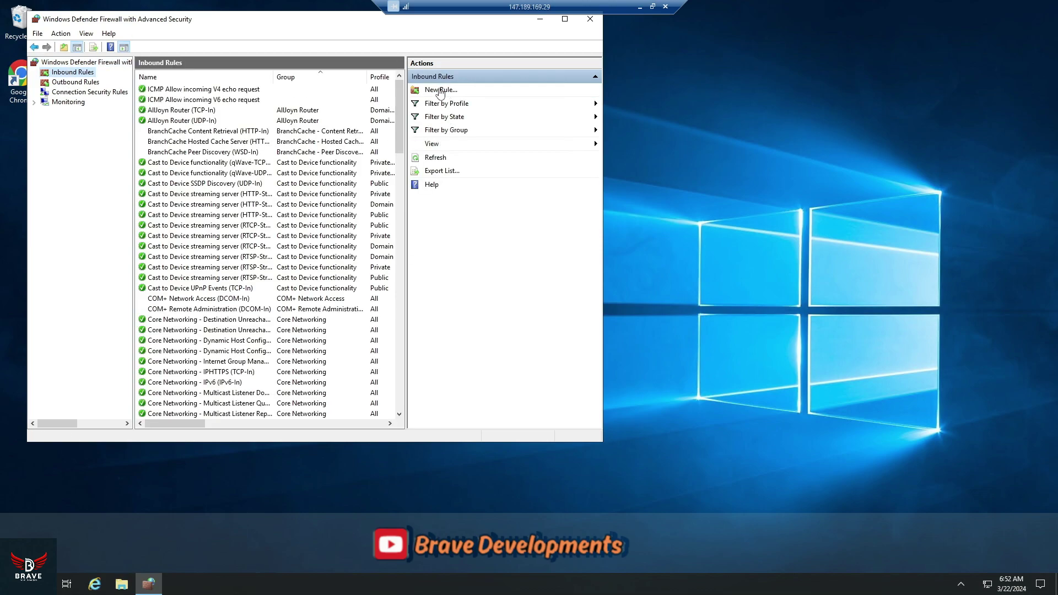
left_click(441, 90)
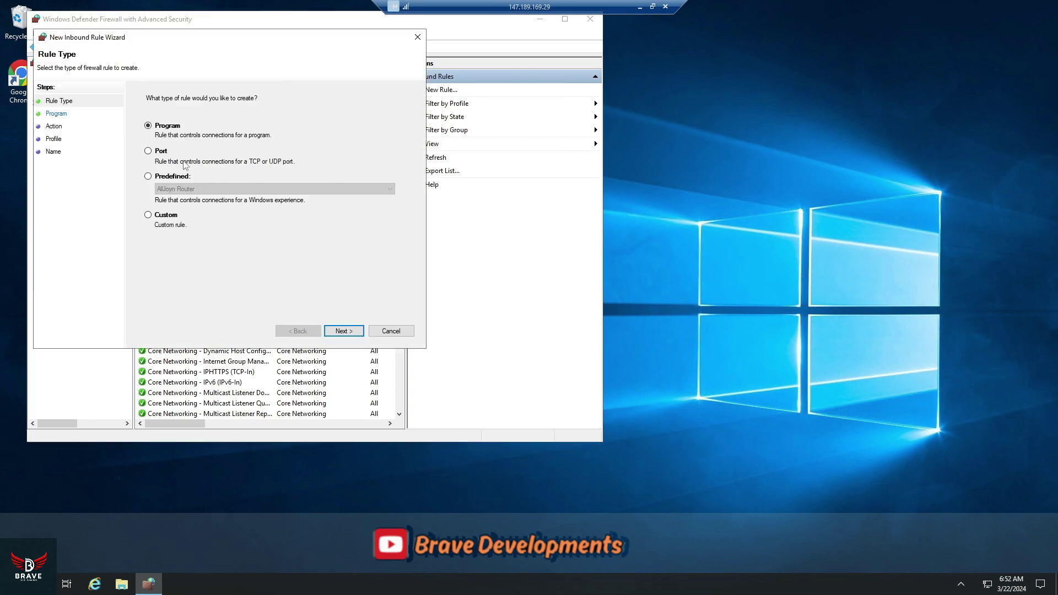
left_click(148, 151)
left_click(342, 331)
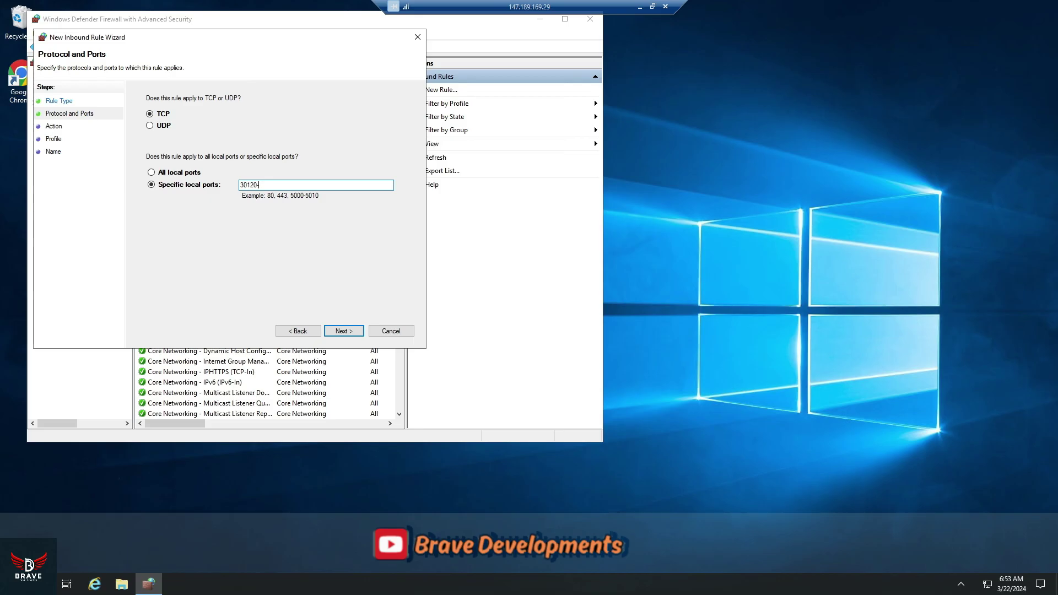
key("alt+Tab")
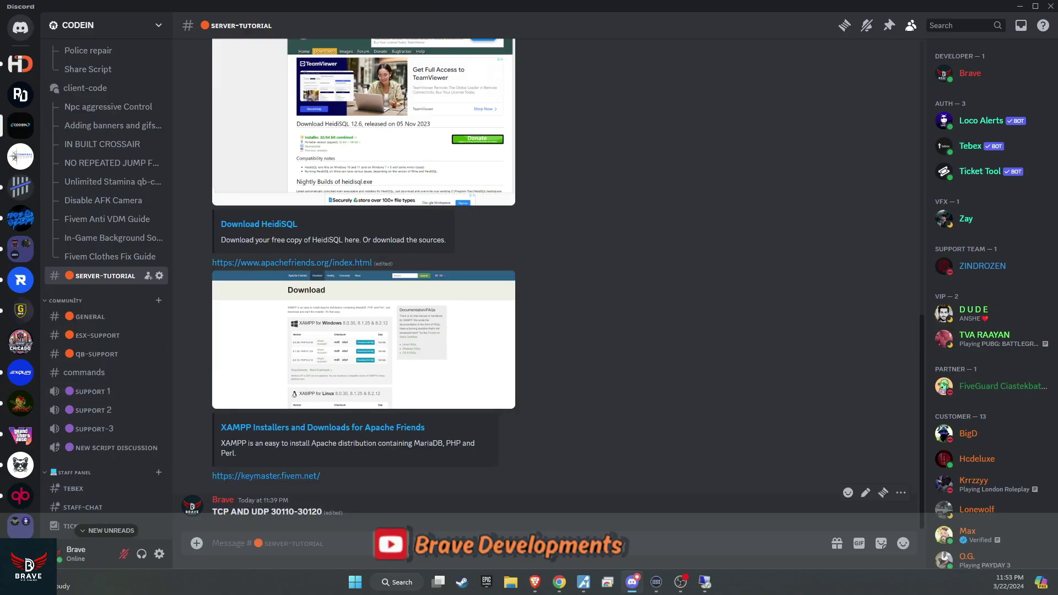
left_click_drag(271, 512, 322, 512)
key("ctrl+c")
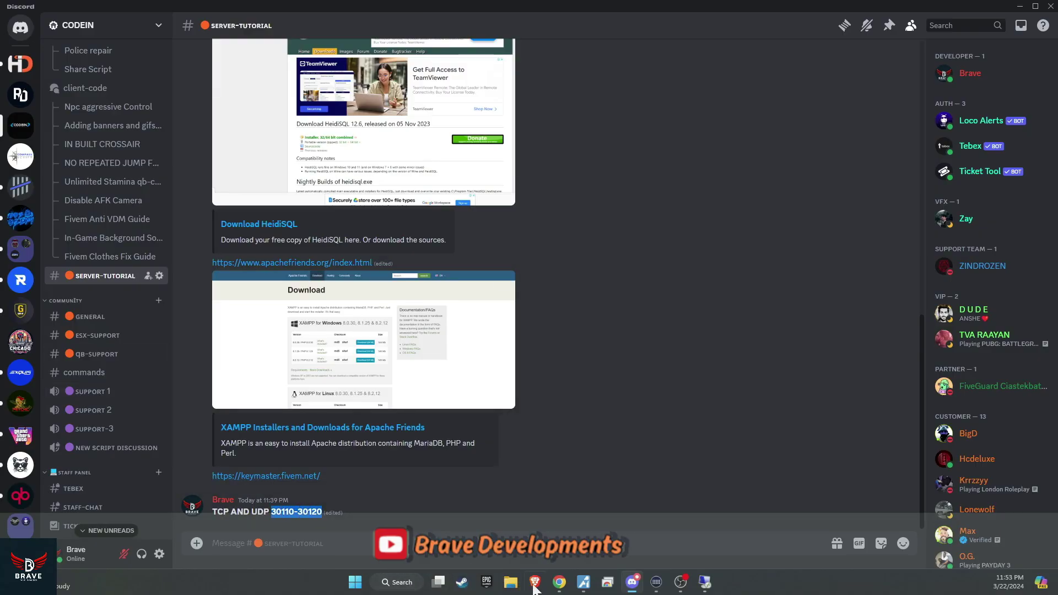
left_click(705, 583)
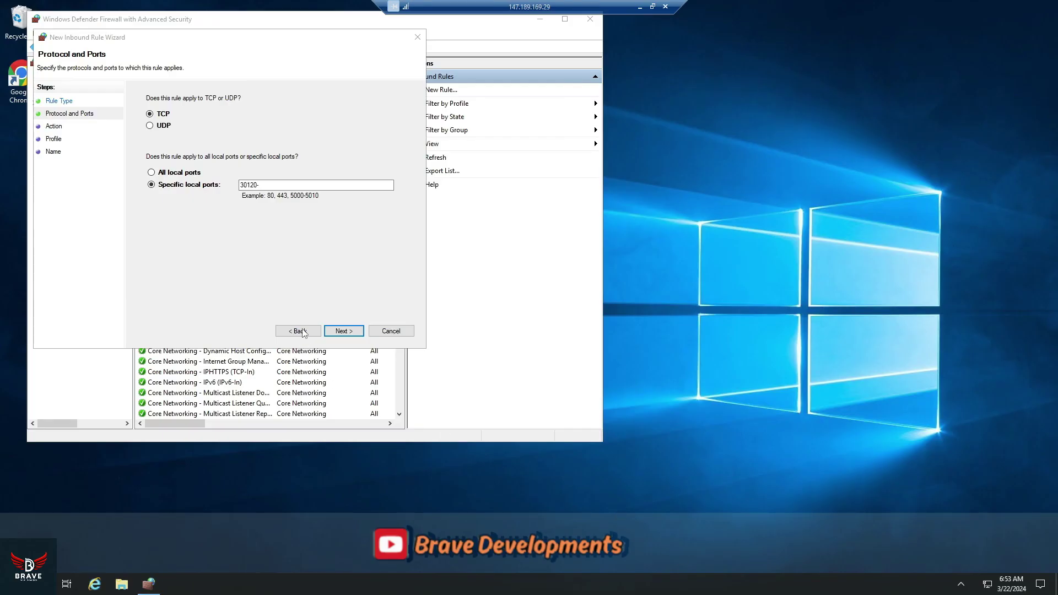
left_click(281, 188)
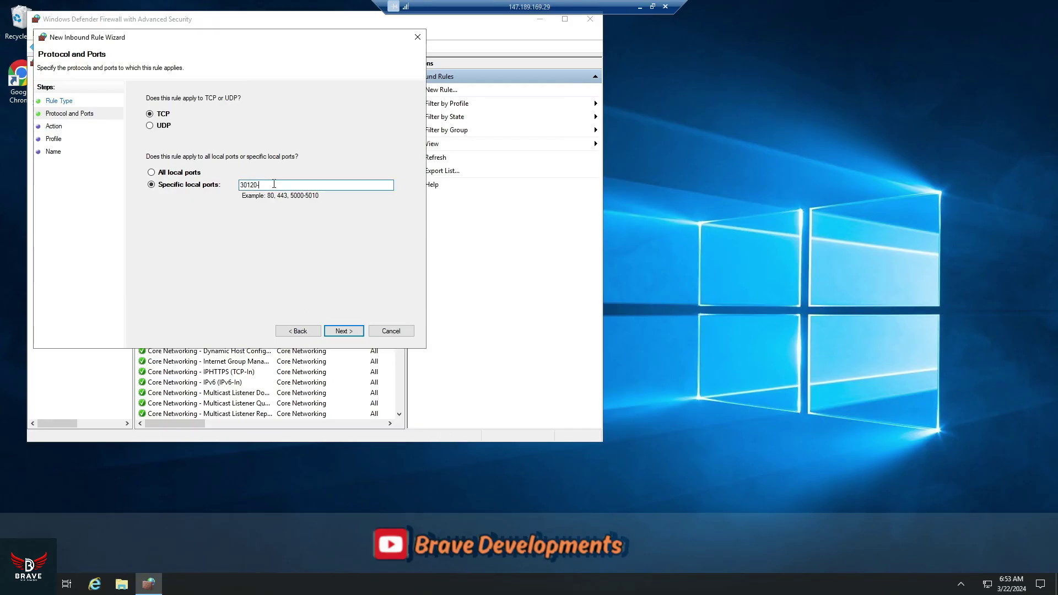
double_click(281, 188)
key("ctrl+v")
left_click(343, 332)
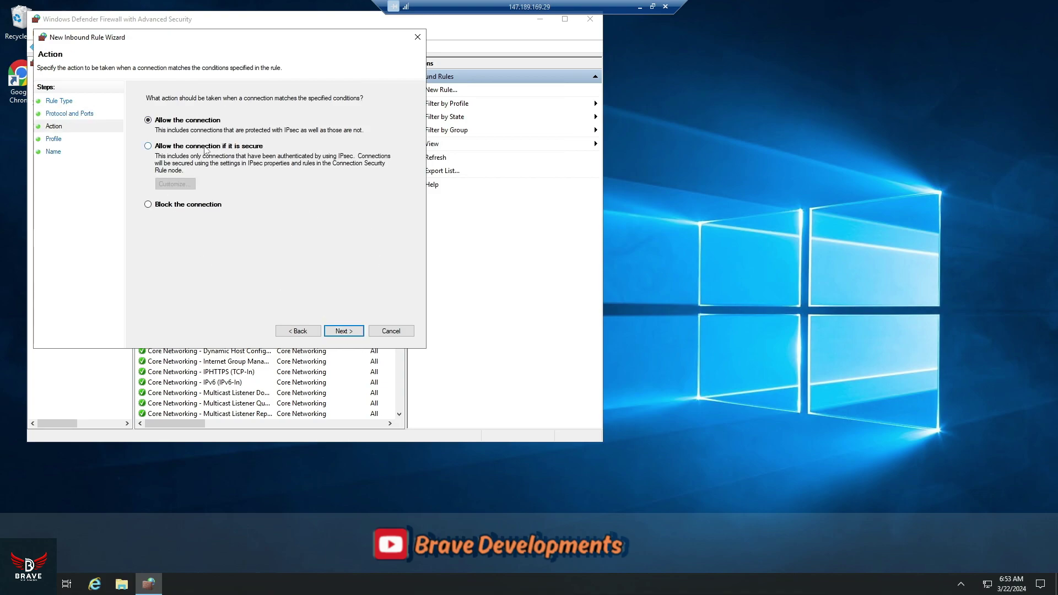
left_click(345, 331)
left_click(347, 332)
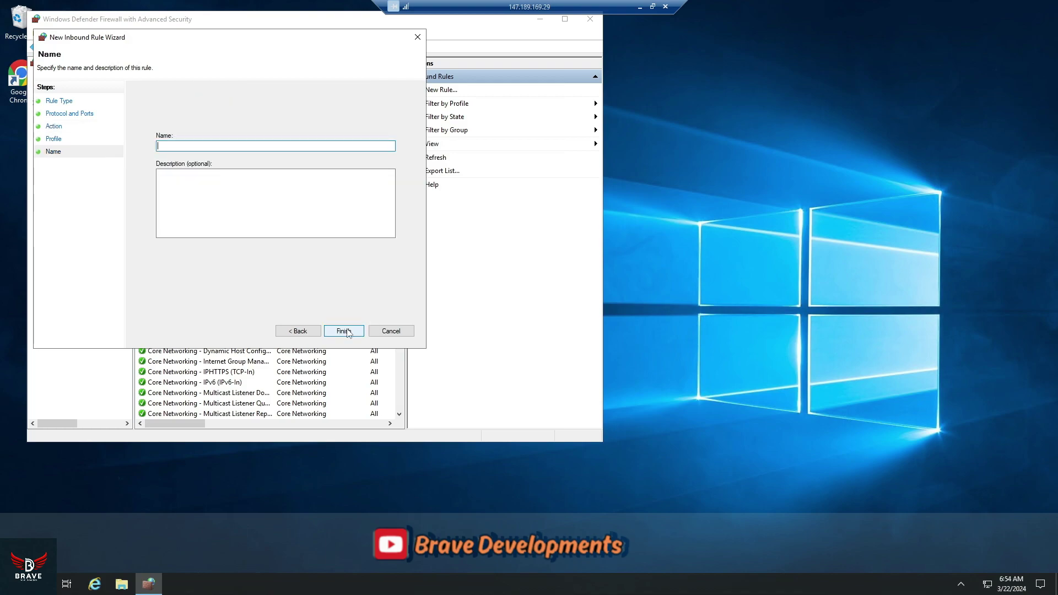
type("codein")
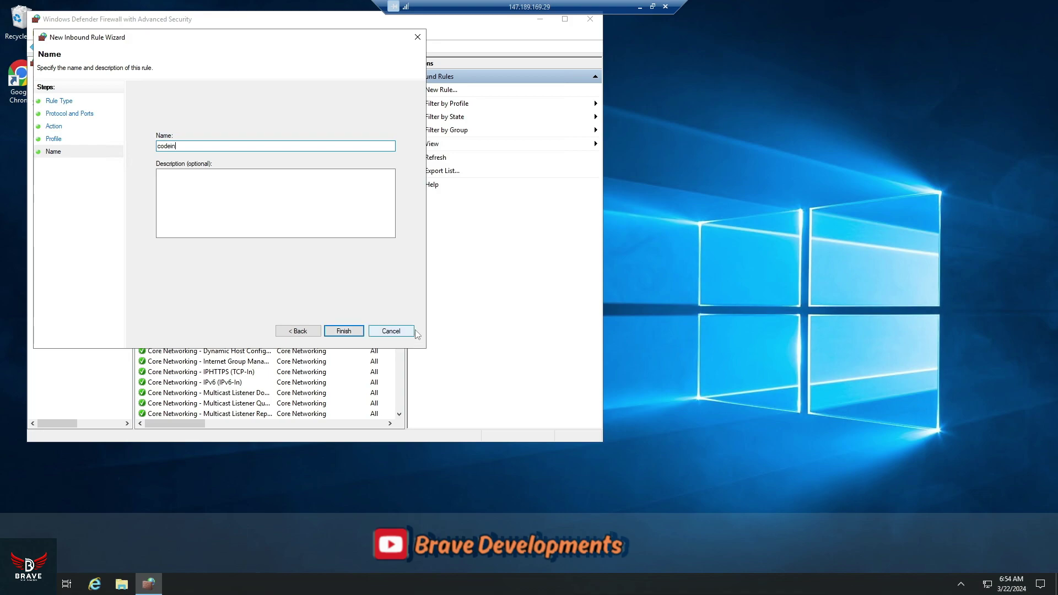
left_click(355, 332)
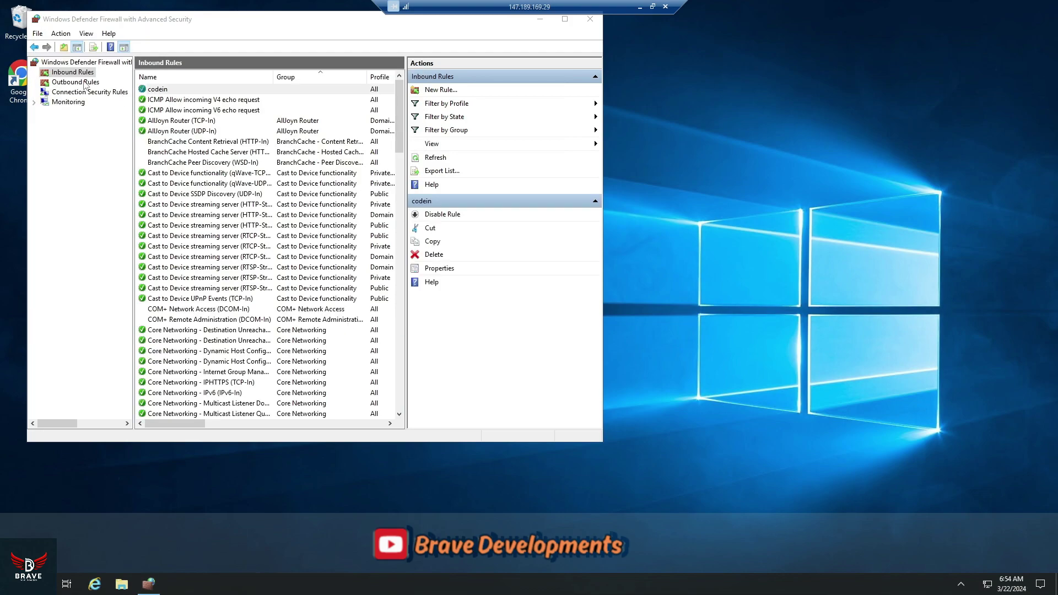
Create an inbound UDP port 30120 rule, allowed on all profiles, named codein.
left_click(438, 89)
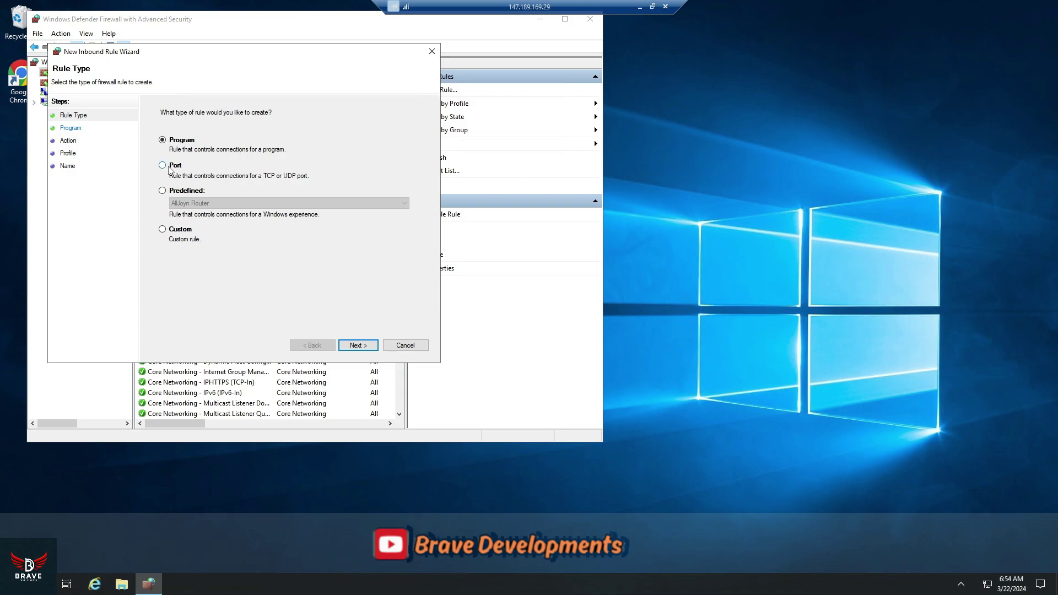
left_click(165, 166)
left_click(357, 346)
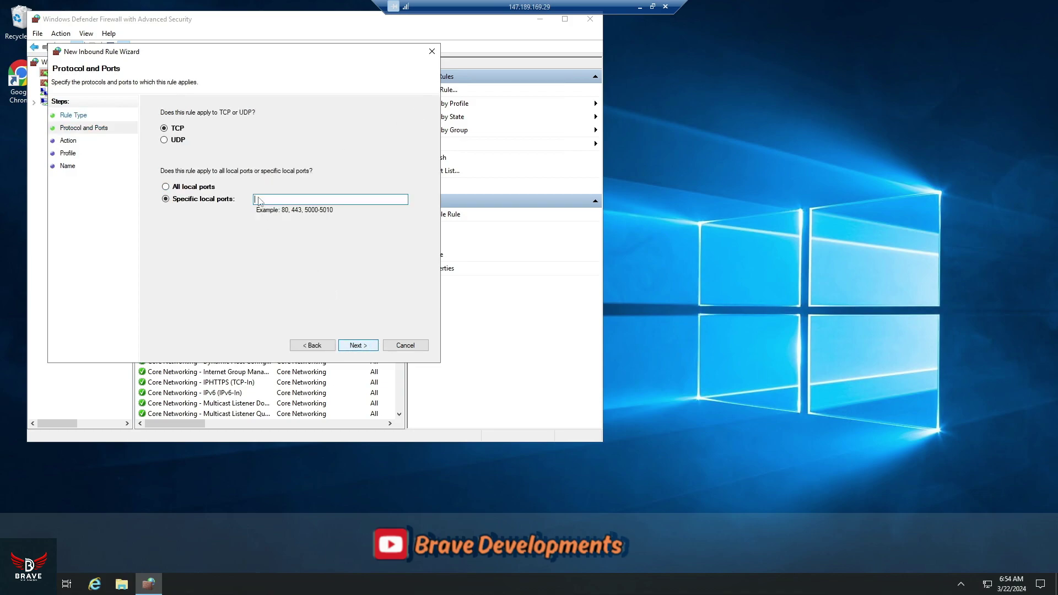
left_click(164, 140)
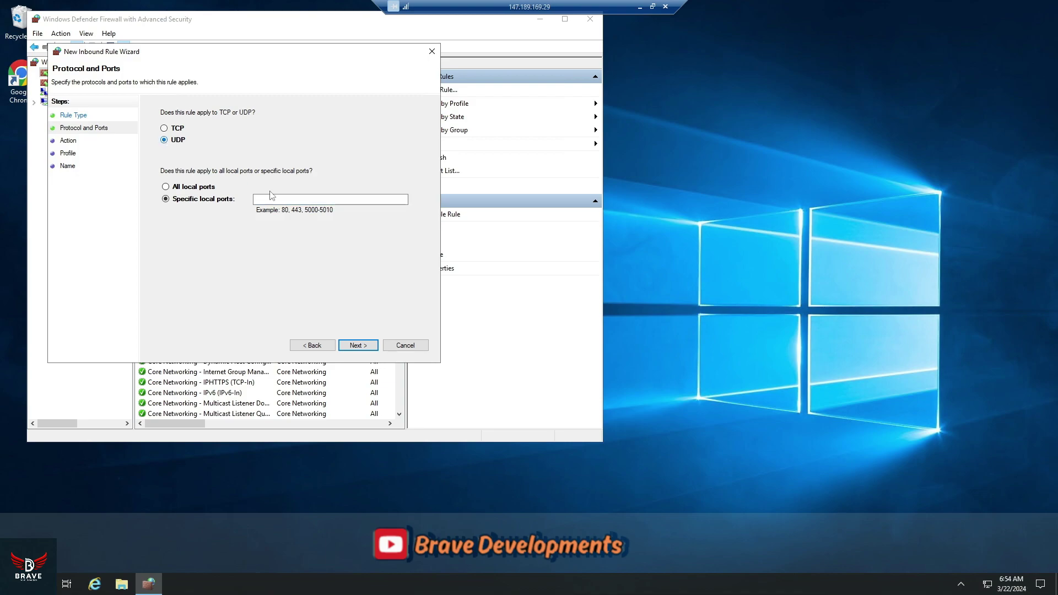
left_click(285, 199)
type("30120")
left_click(357, 345)
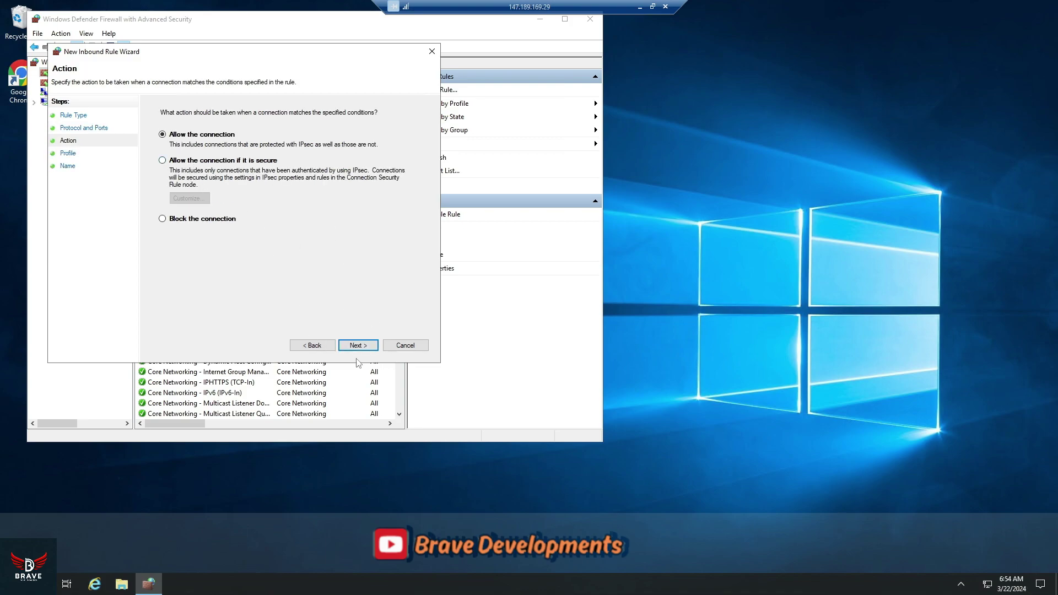
left_click(371, 346)
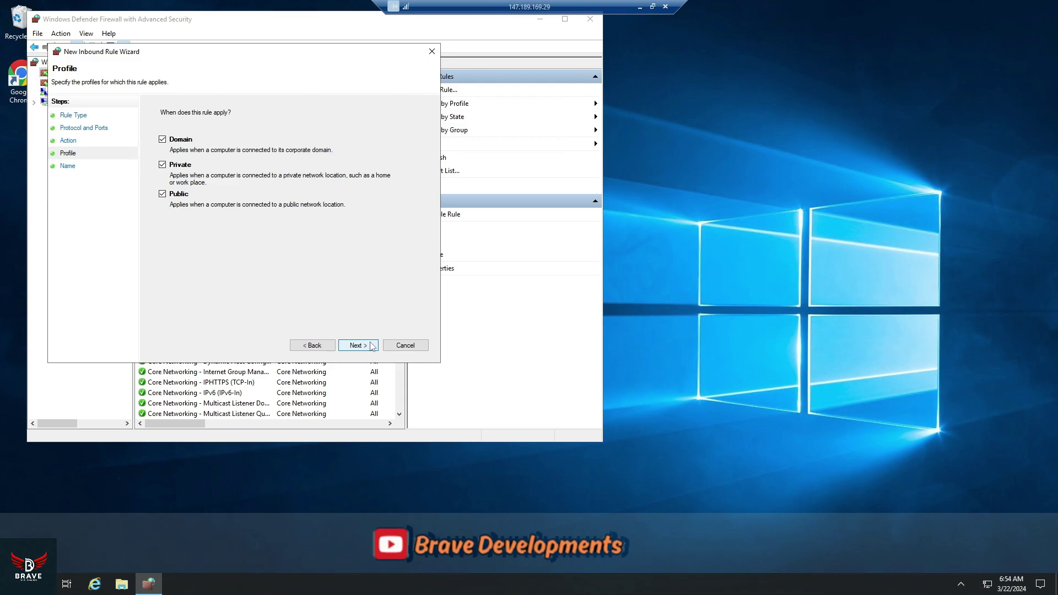
left_click(371, 345)
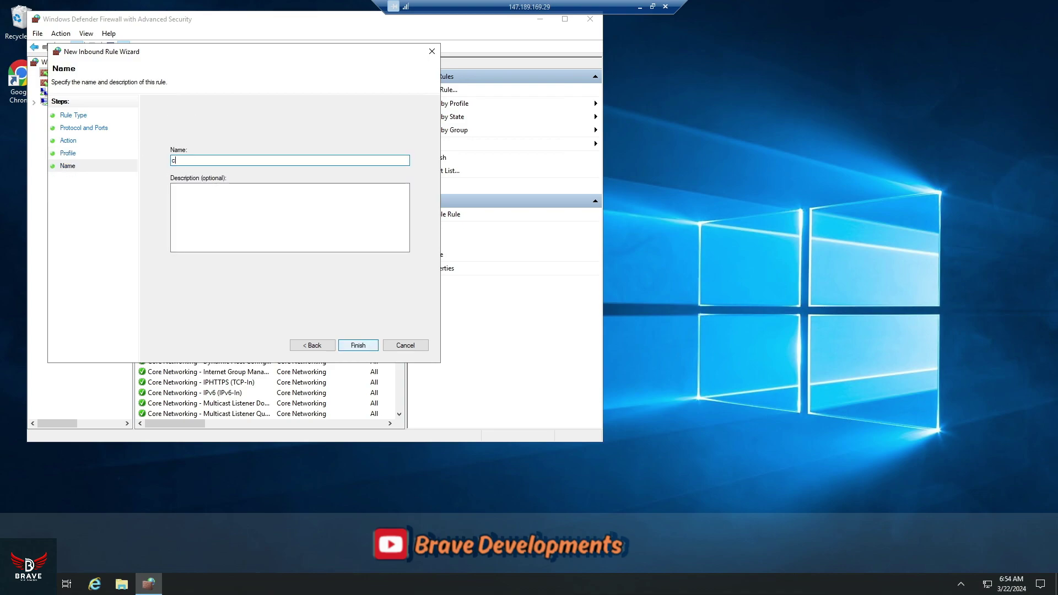
left_click(358, 345)
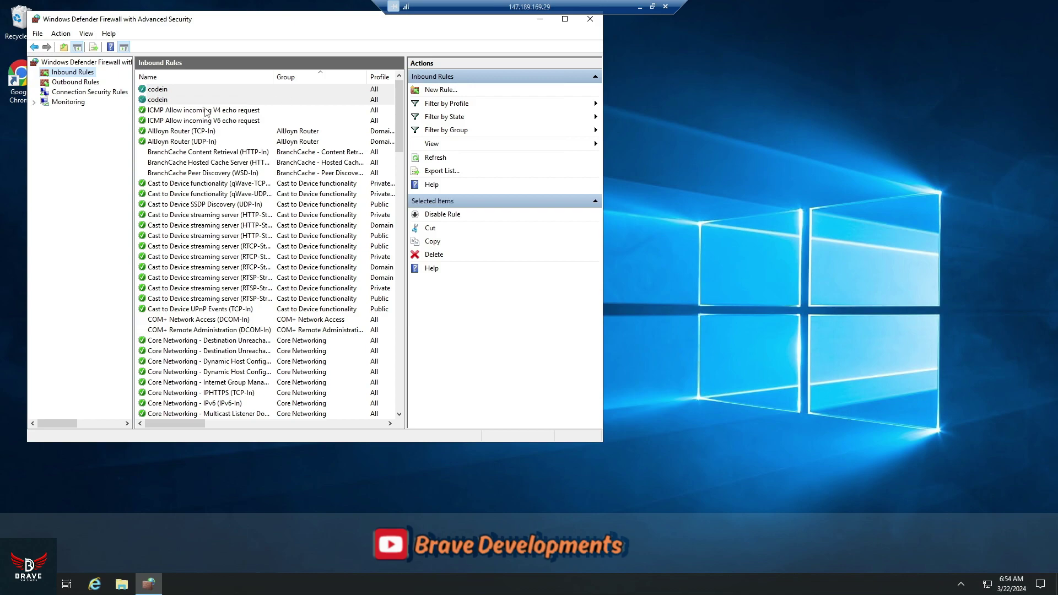
Switch to Outbound Rules and start a new port-based outbound rule.
left_click(69, 83)
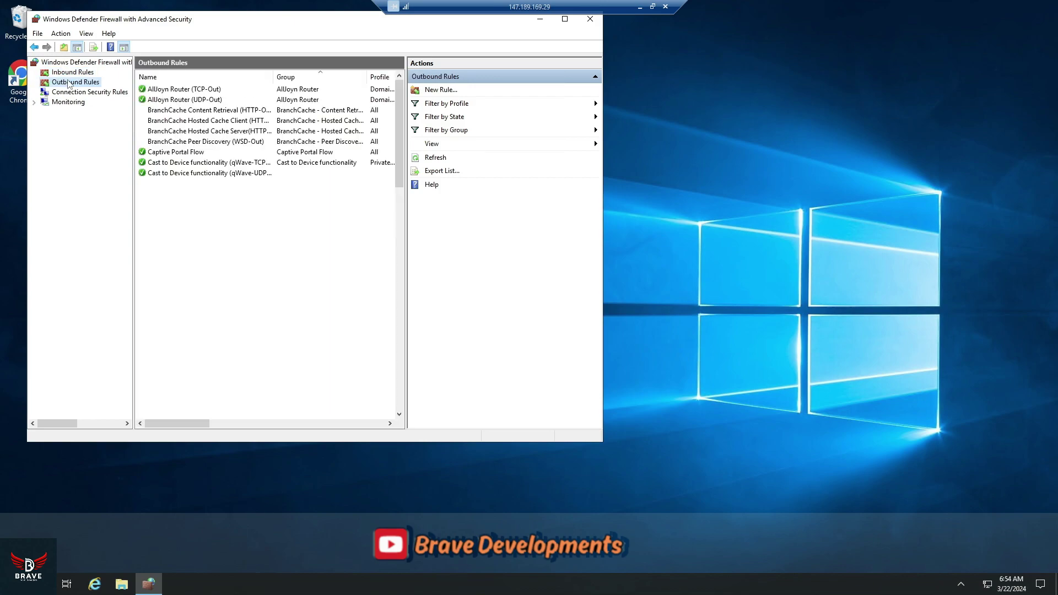
left_click(441, 90)
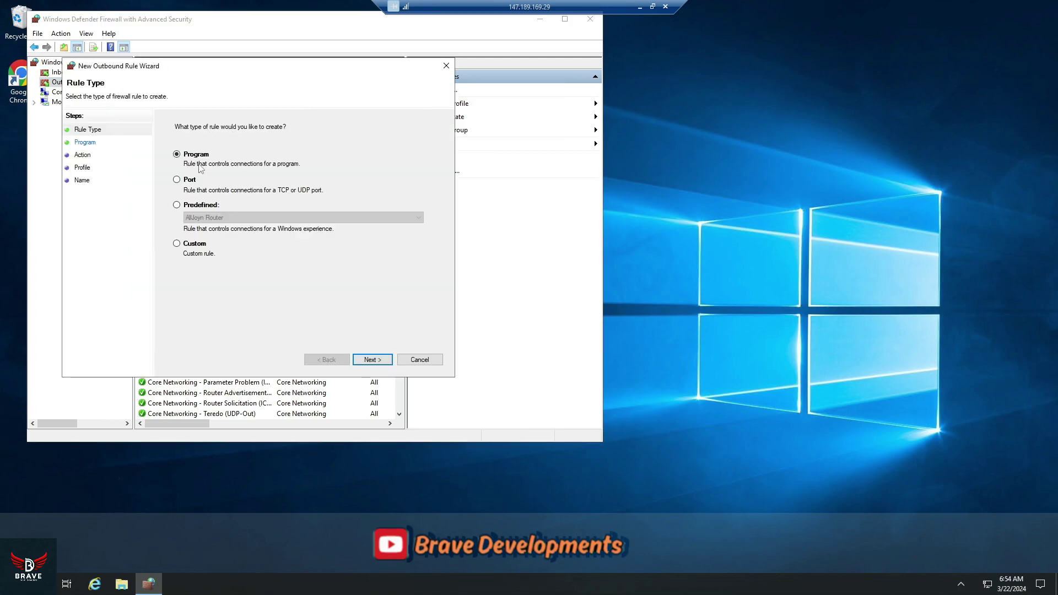
left_click(176, 179)
left_click(372, 359)
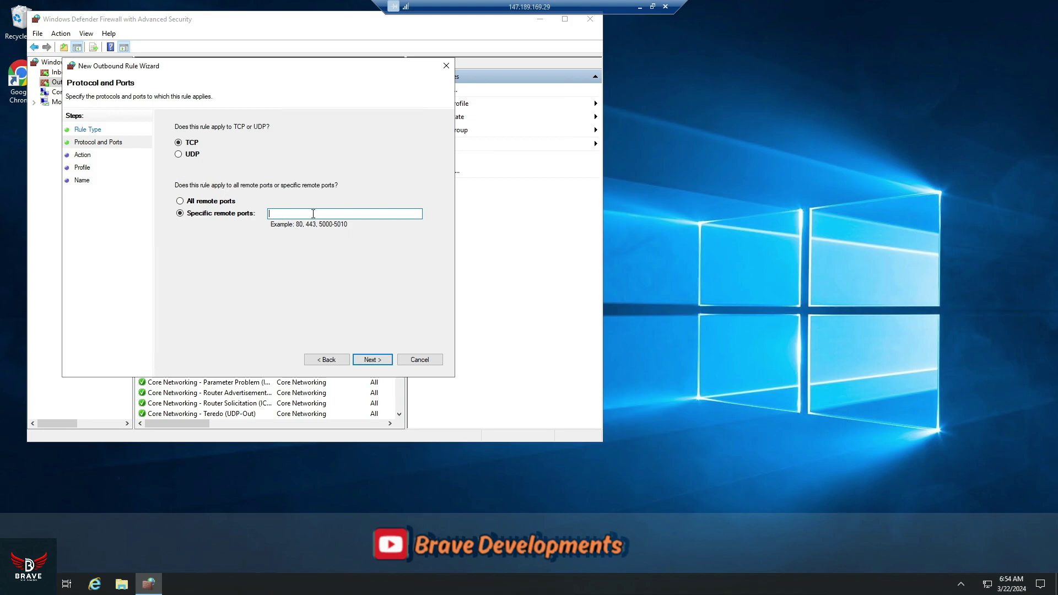
key("ctrl+v")
left_click(380, 361)
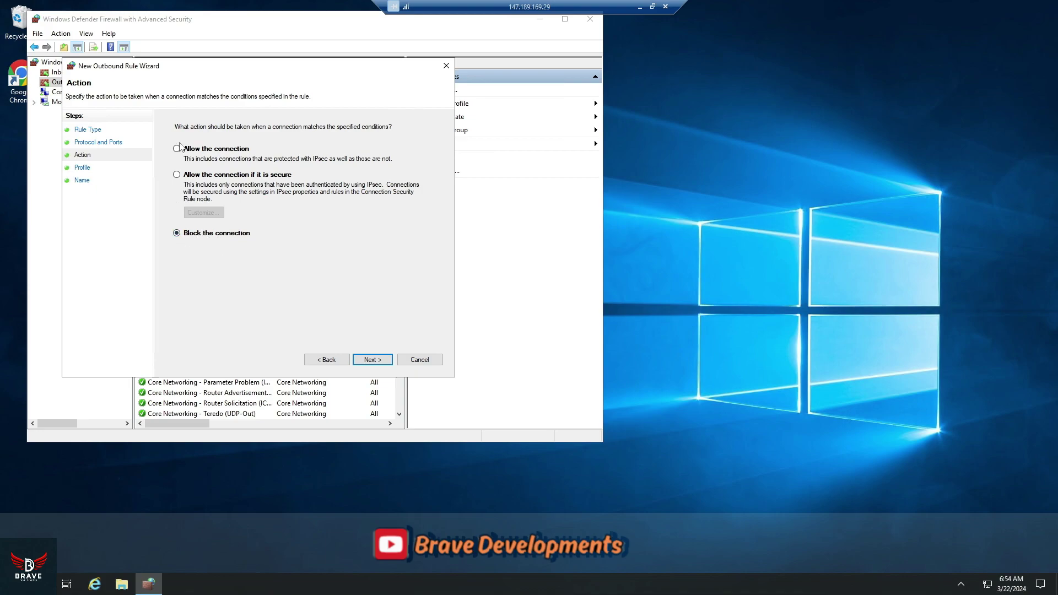
left_click(177, 148)
left_click(377, 359)
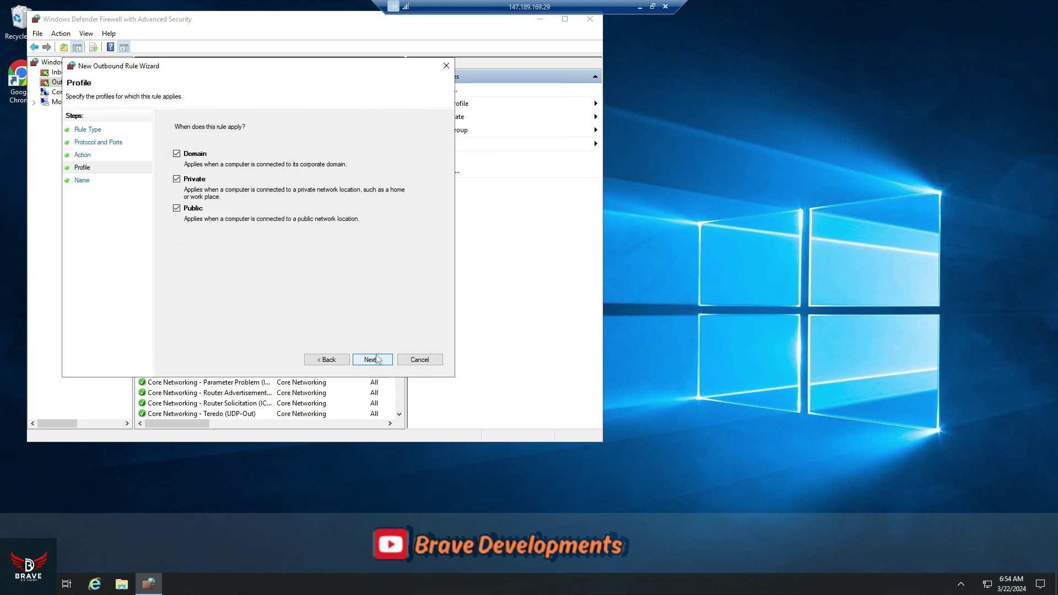
left_click(377, 359)
type("c")
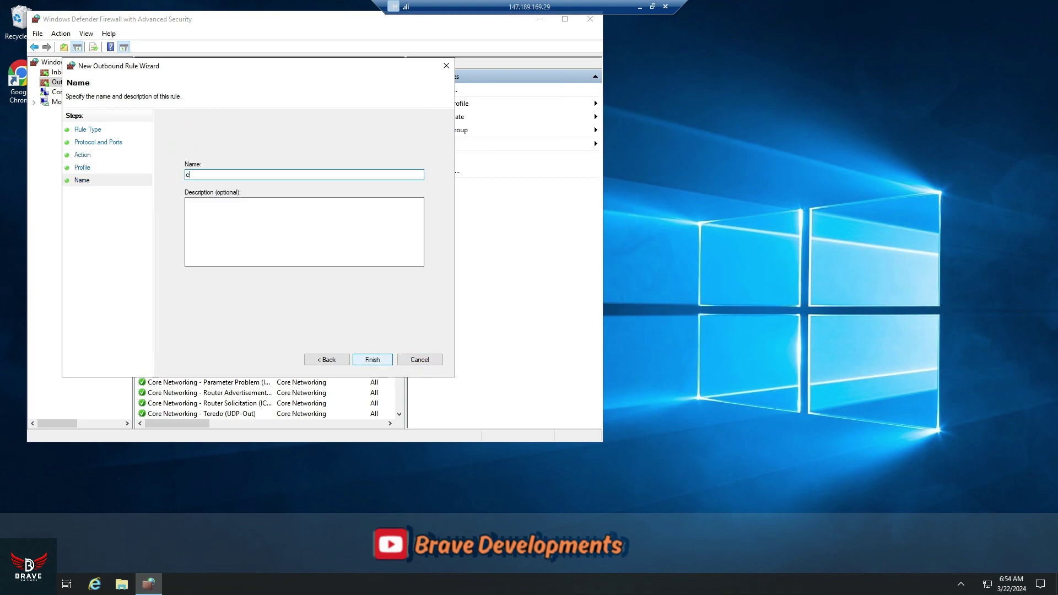
type("odein")
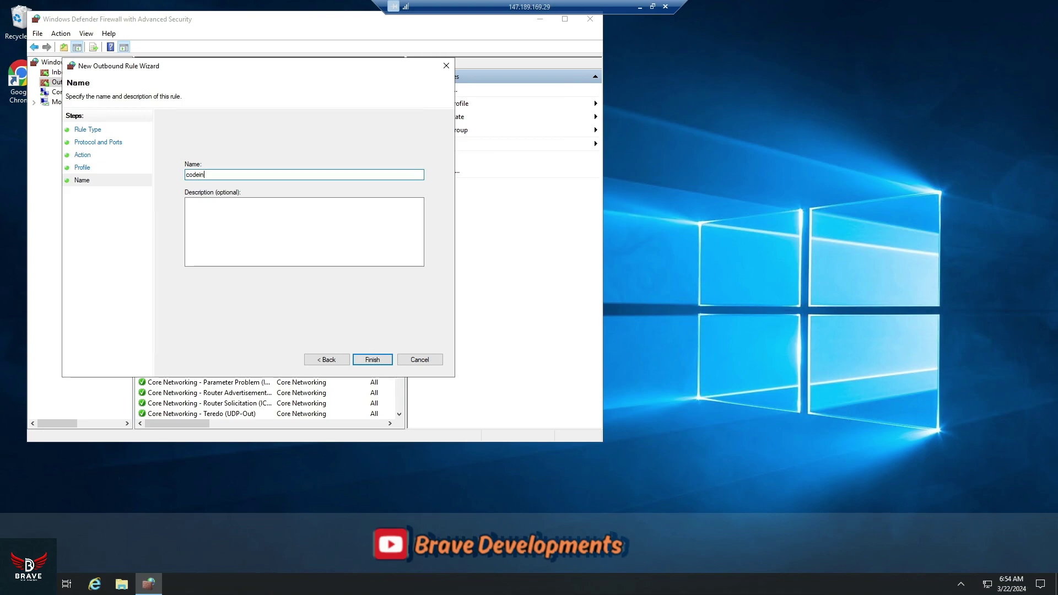
left_click(379, 362)
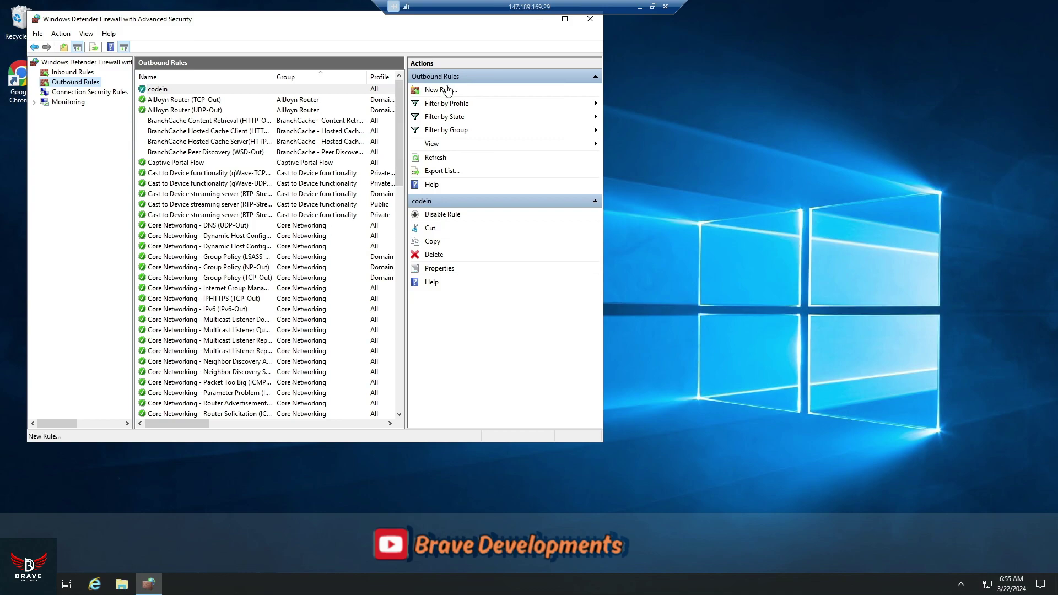
left_click(444, 91)
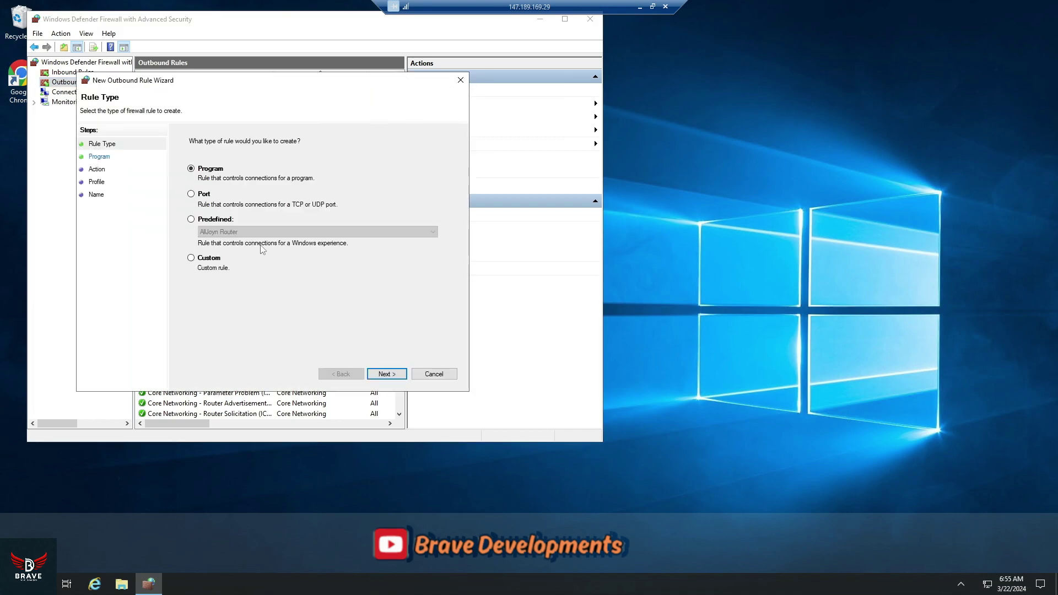
left_click(194, 194)
left_click(384, 374)
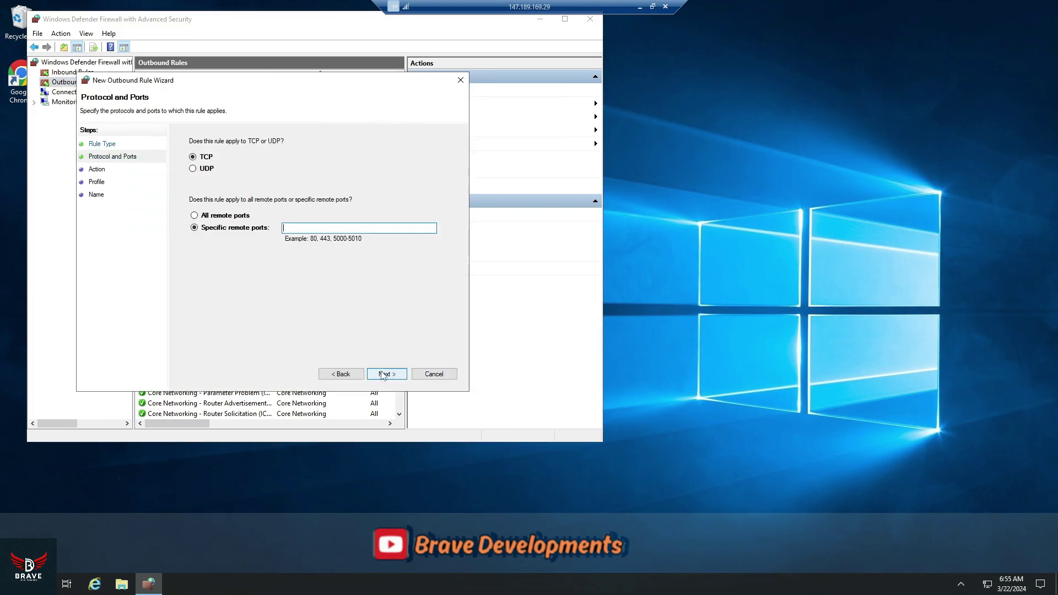
key("ctrl+v")
left_click(385, 375)
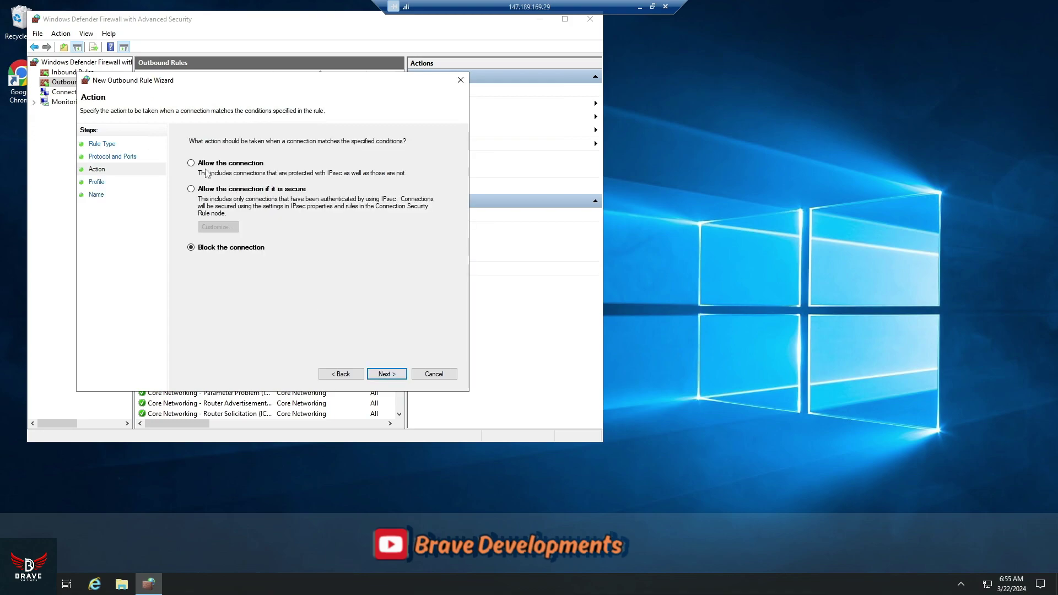
left_click(191, 164)
left_click(400, 374)
left_click(400, 374)
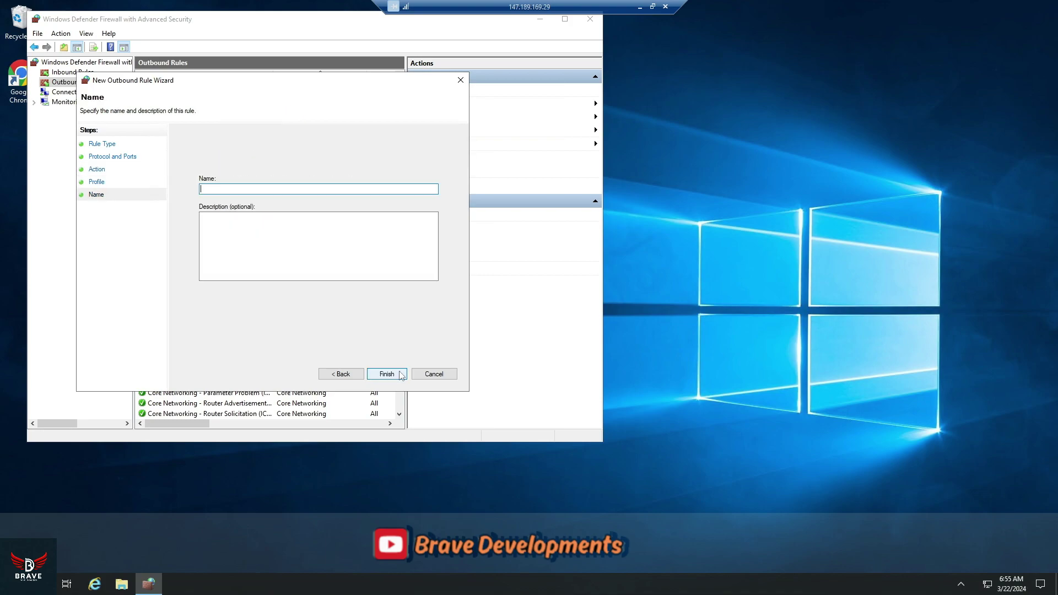
type("codein")
left_click(392, 376)
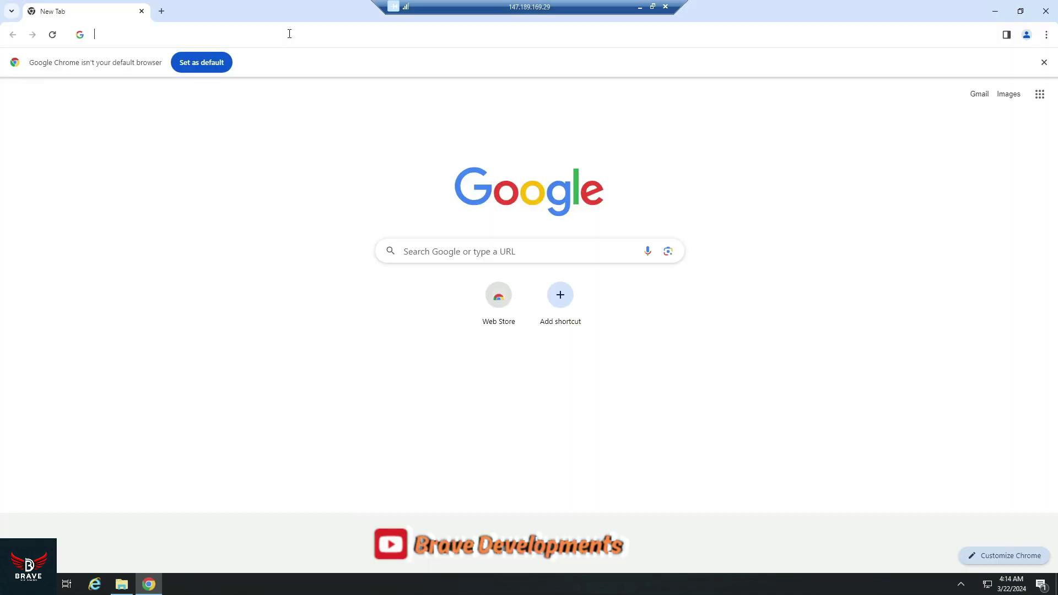
Search Google for Microsoft Visual C++.
left_click(289, 34)
type("mirc")
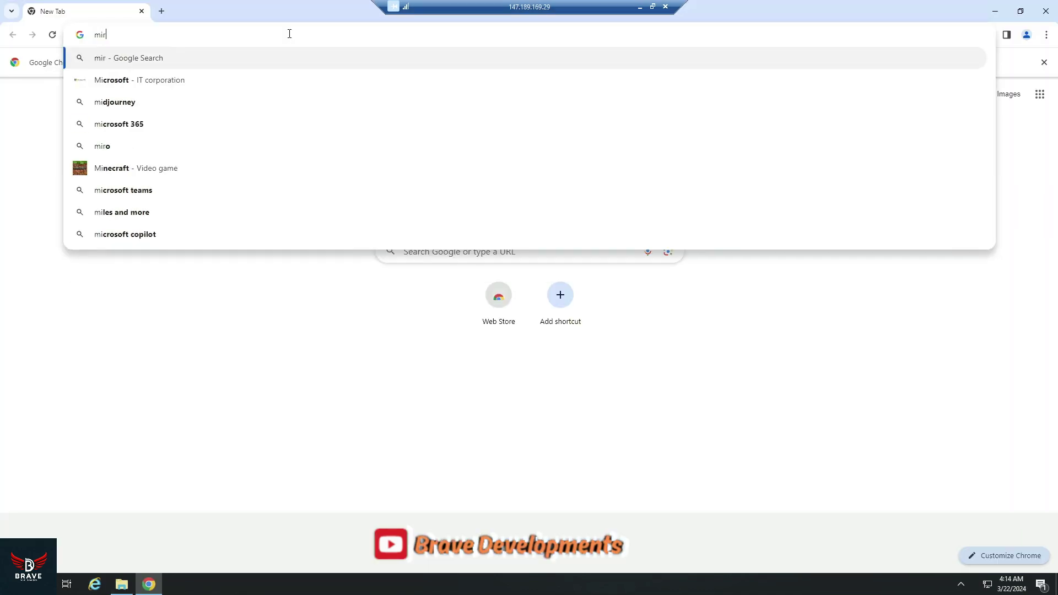
key("BackSpace")
key("BackSpace")
type("rosoft")
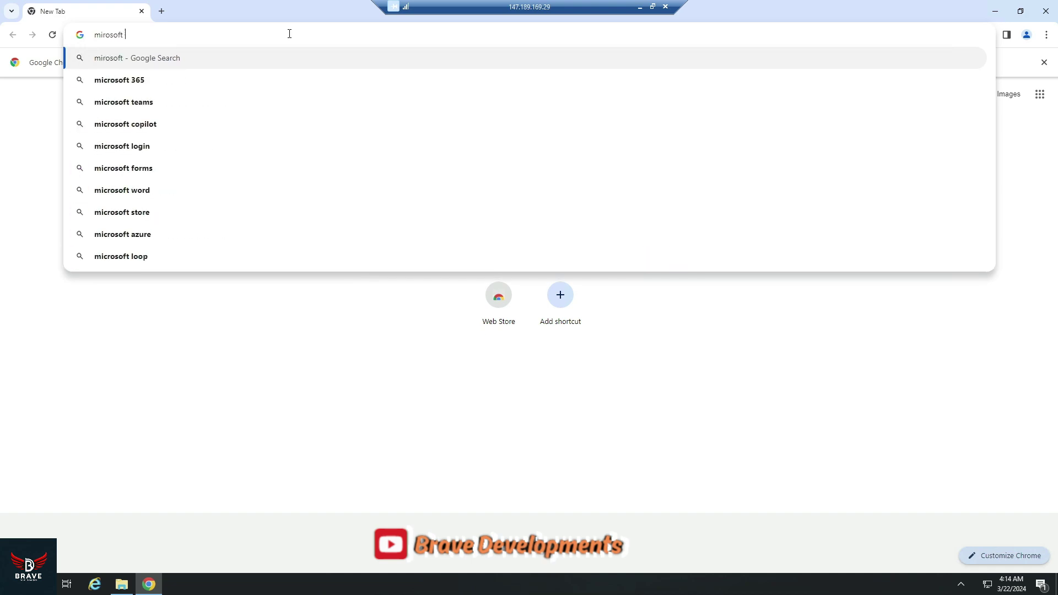
type(" visual")
type("++")
key("Return")
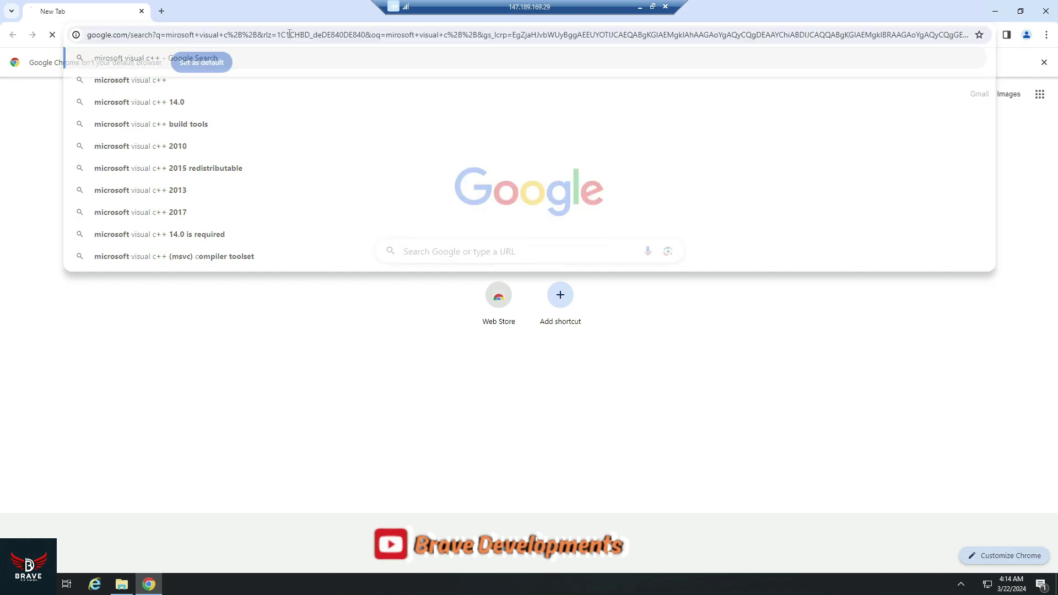
Download the x64 vc_redist from Microsoft Learn and accept its license terms.
left_click(224, 226)
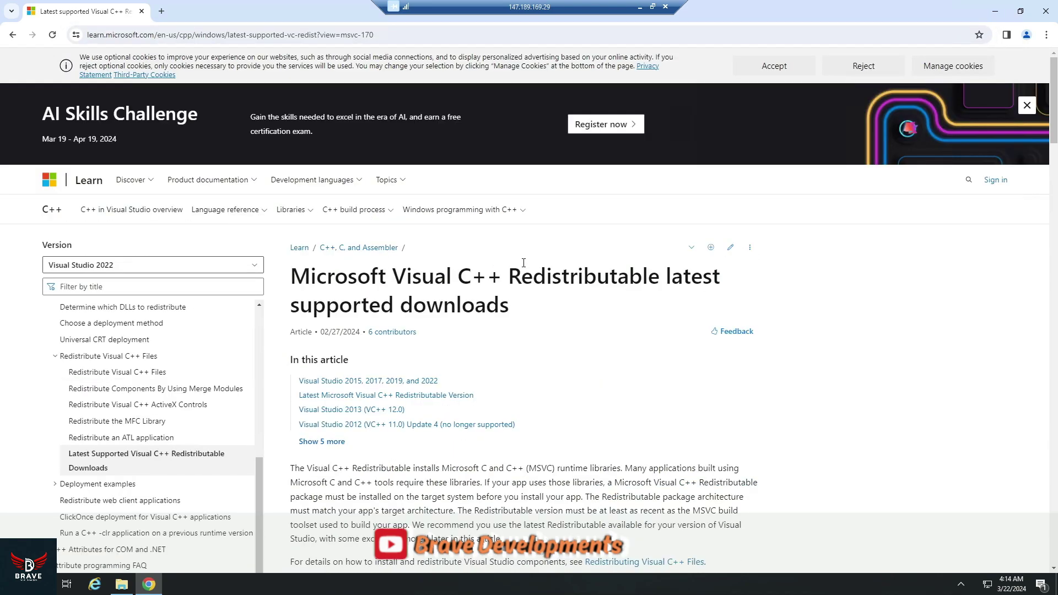
scroll(524, 267, "down", 2)
scroll(524, 267, "down", 7)
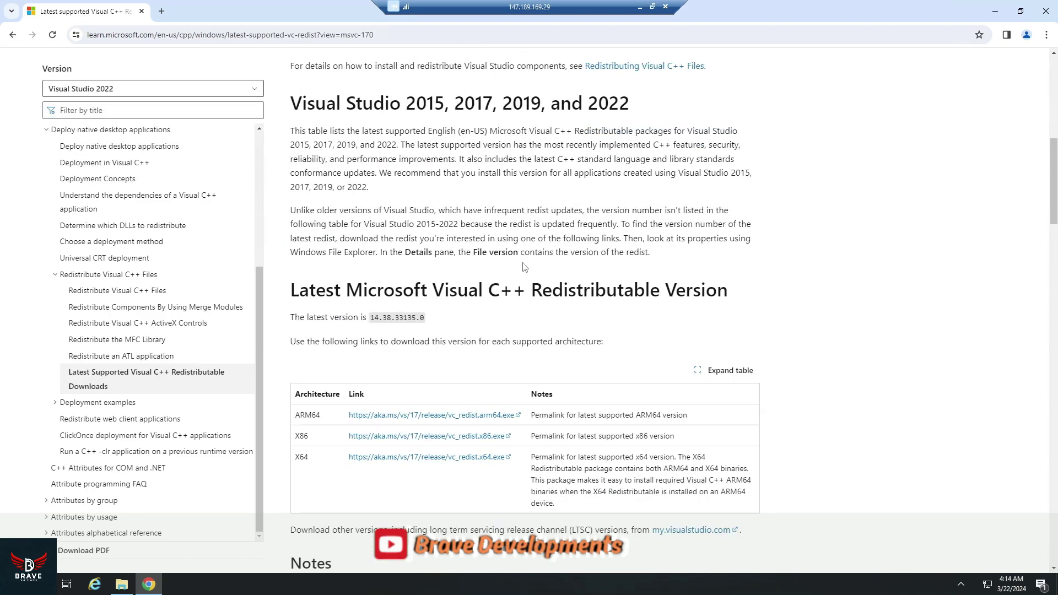
scroll(524, 268, "down", 1)
left_click(431, 403)
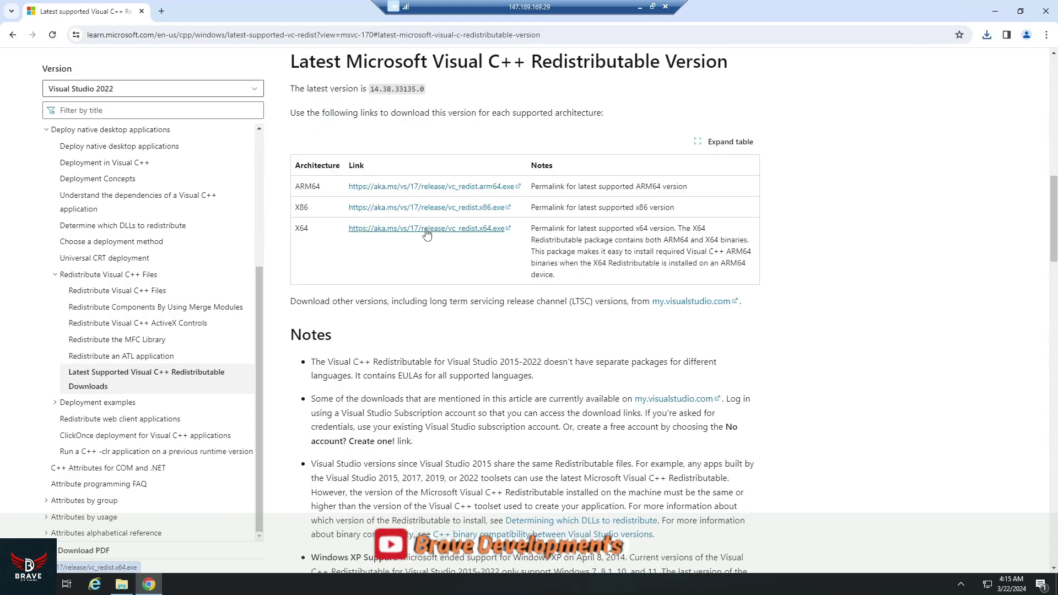
scroll(427, 234, "down", 1)
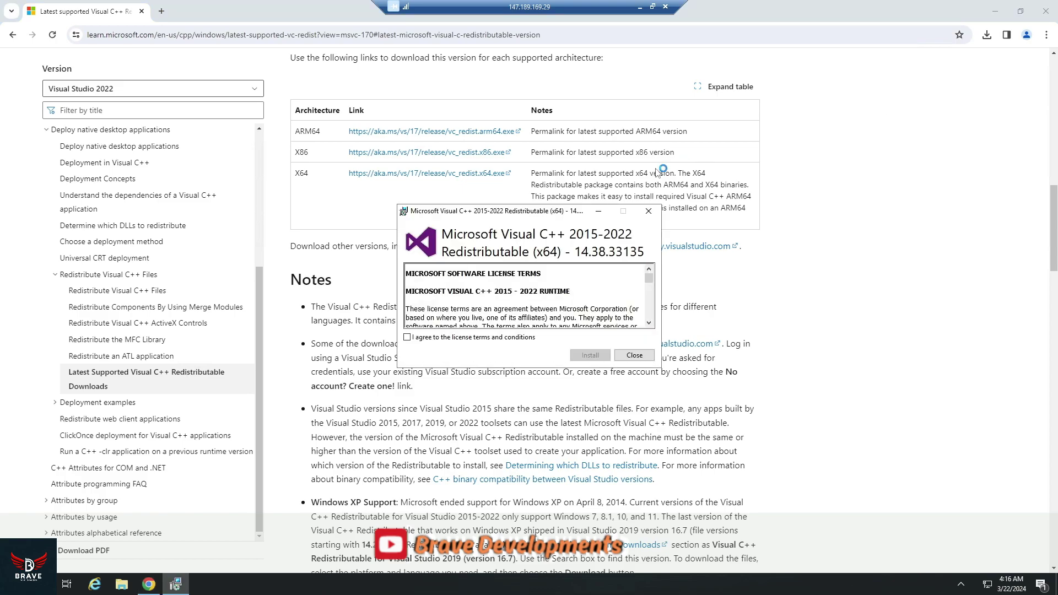
left_click(451, 337)
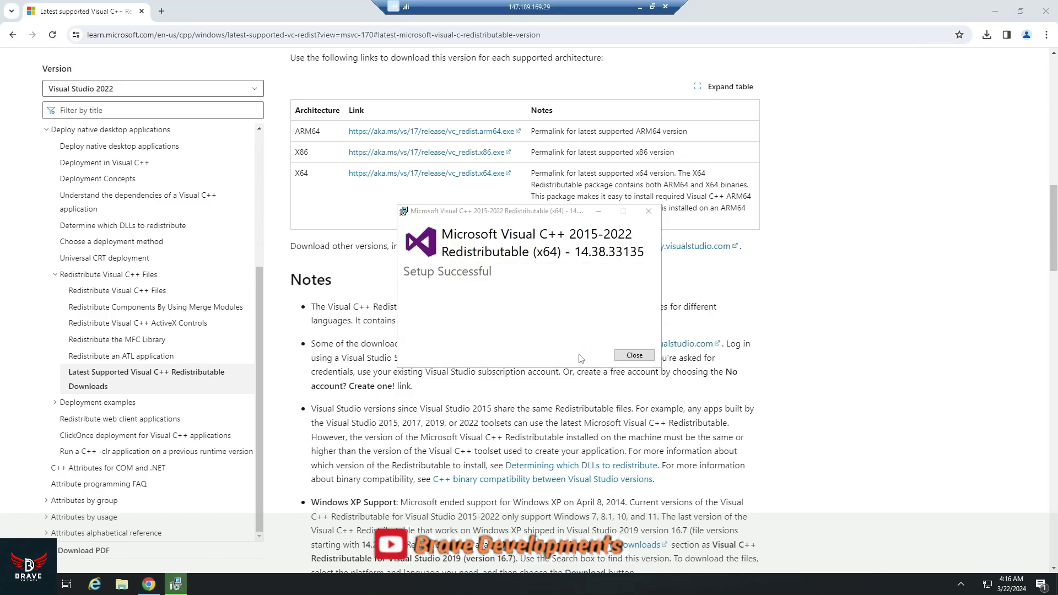
Download the 64-bit WinRAR 7.00 installer and install it to C:\Program Files\WinRAR.
left_click(634, 355)
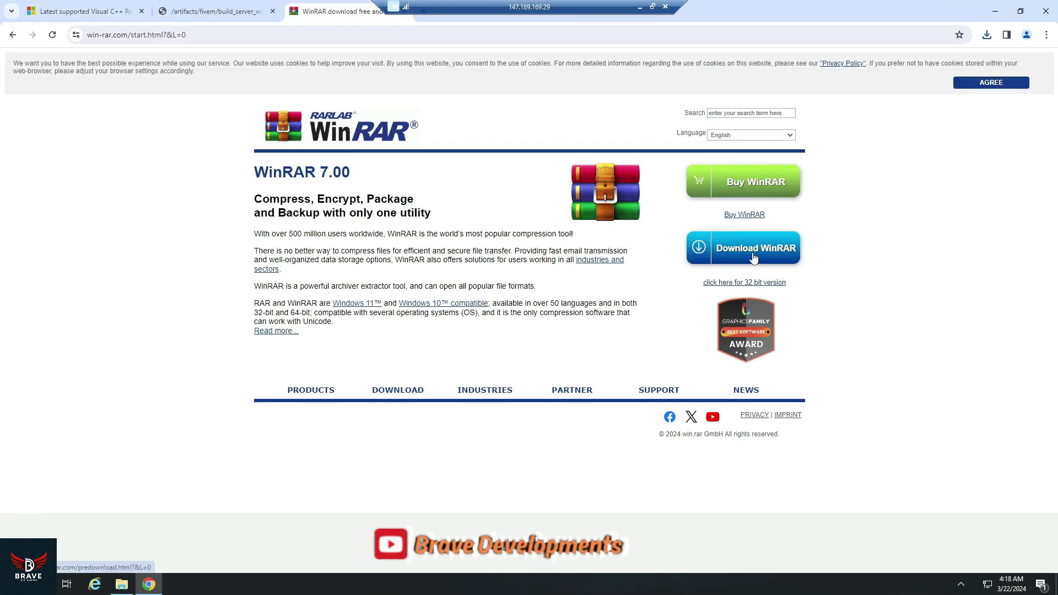
left_click(755, 254)
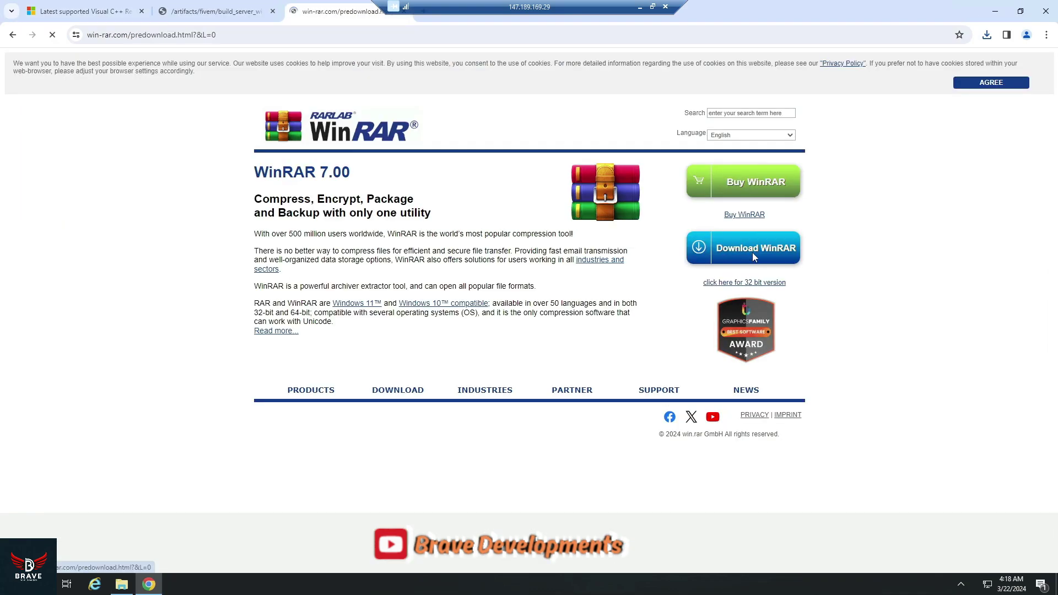
left_click(532, 504)
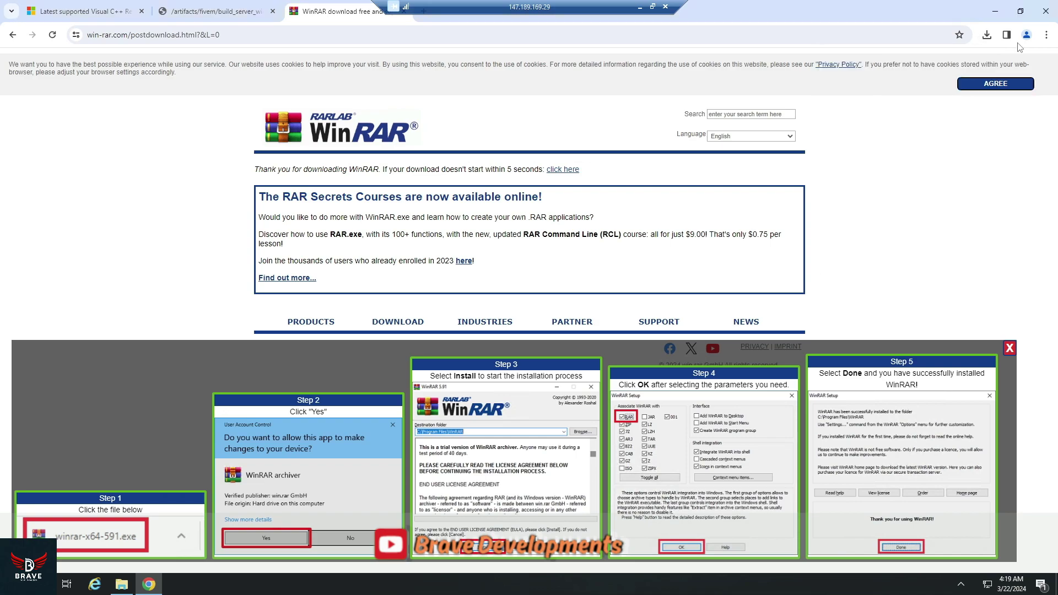
left_click(1046, 35)
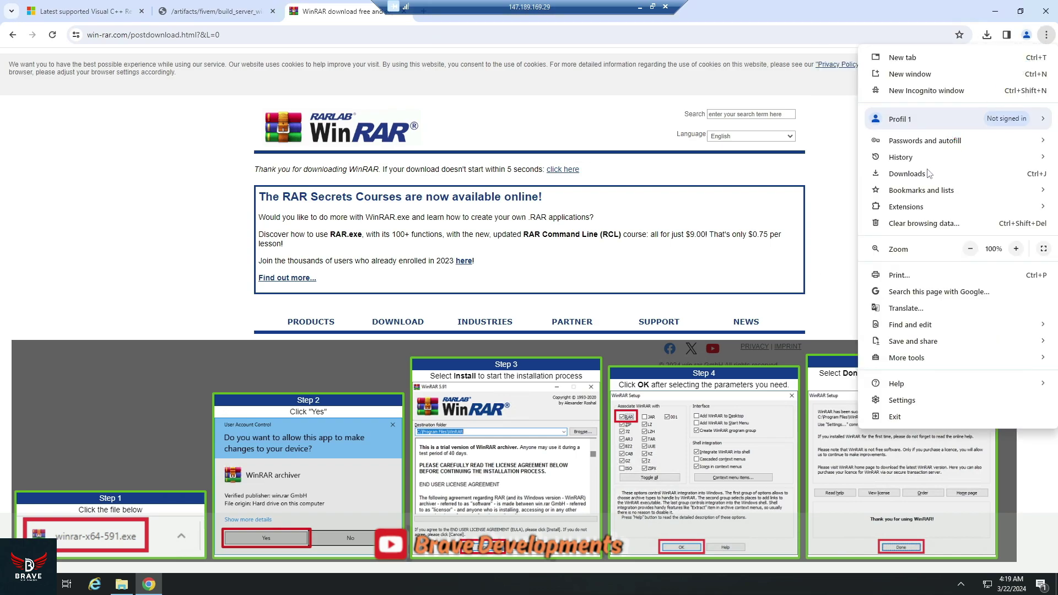
left_click(502, 399)
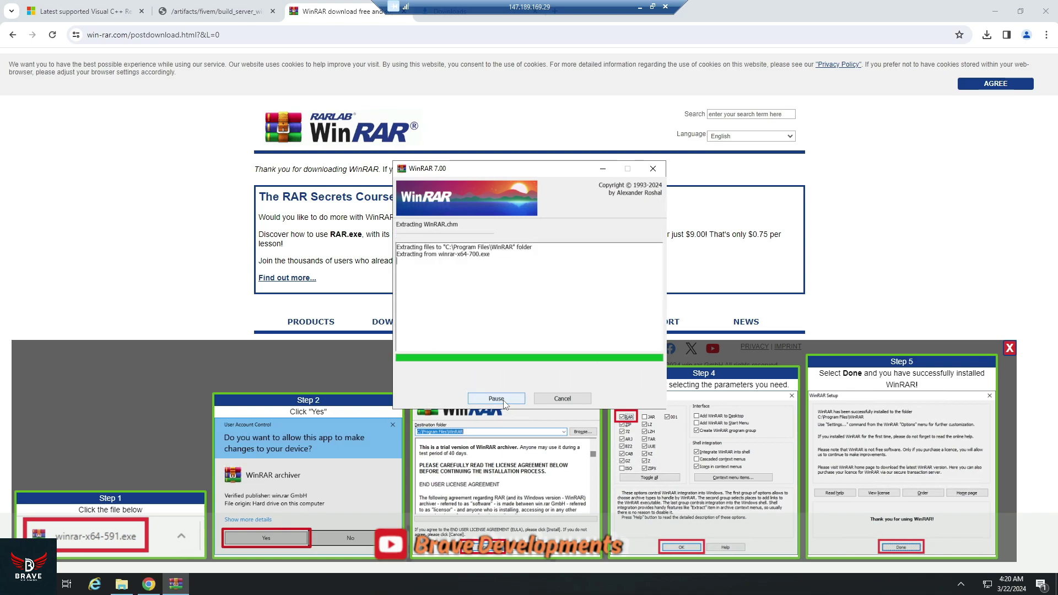
left_click(508, 393)
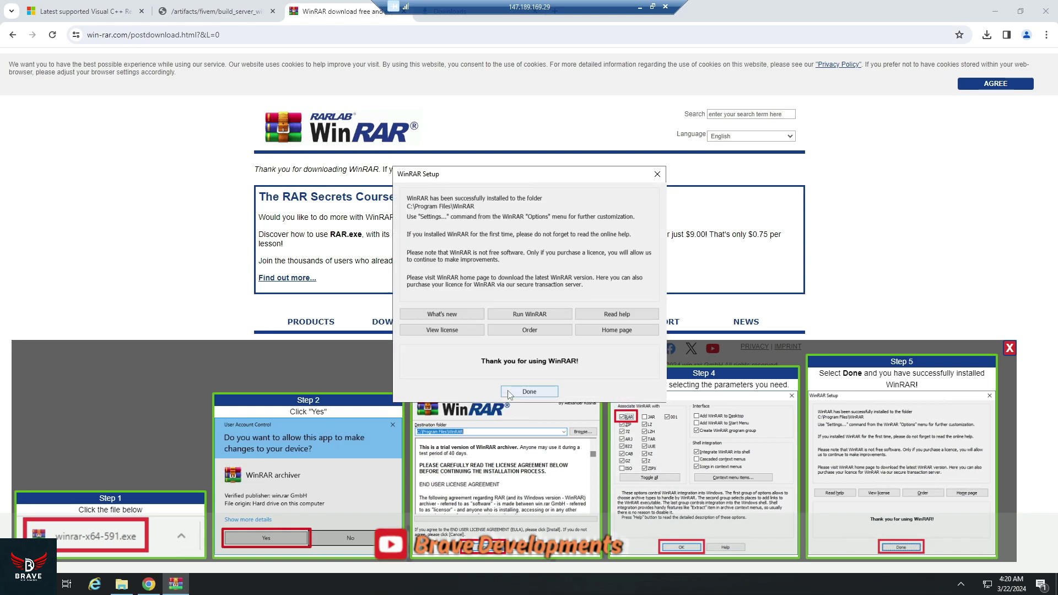
left_click(529, 392)
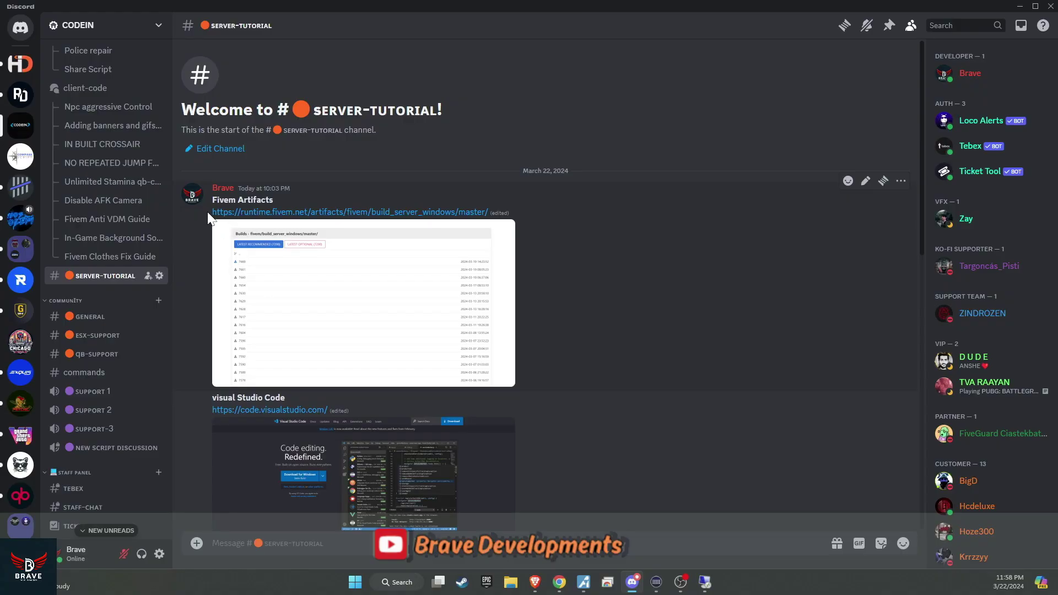
Open the FiveM artifacts link from Discord in the server's Chrome.
left_click_drag(212, 212, 487, 212)
key("ctrl+c")
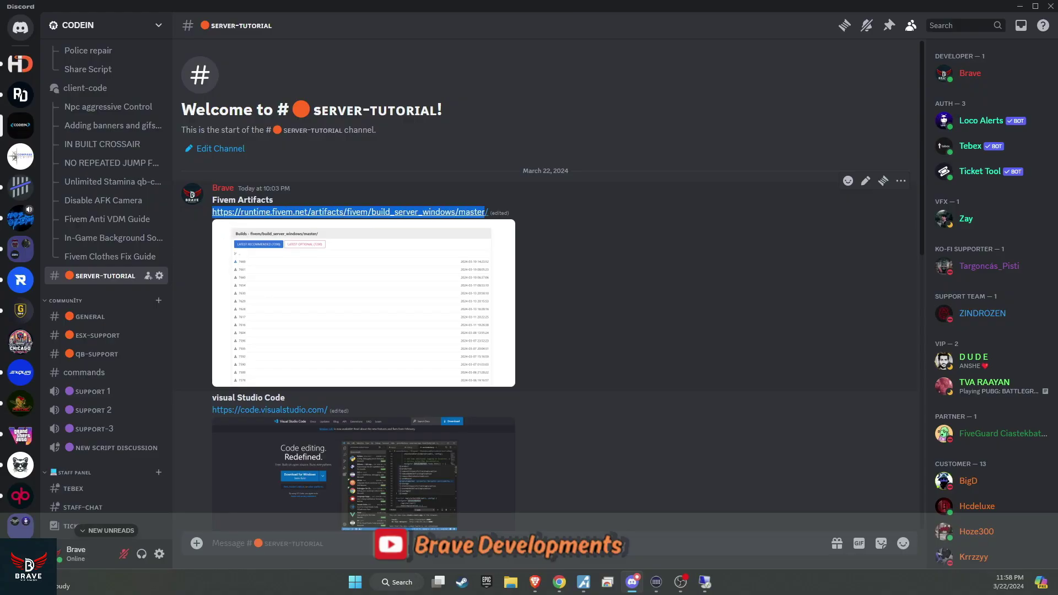
left_click(705, 582)
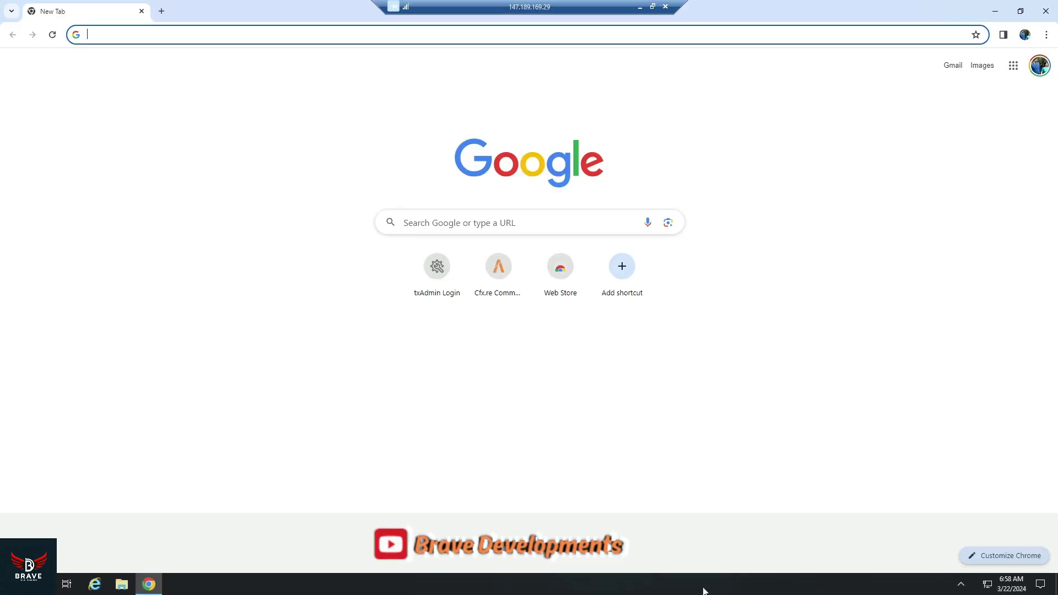
key("ctrl+v")
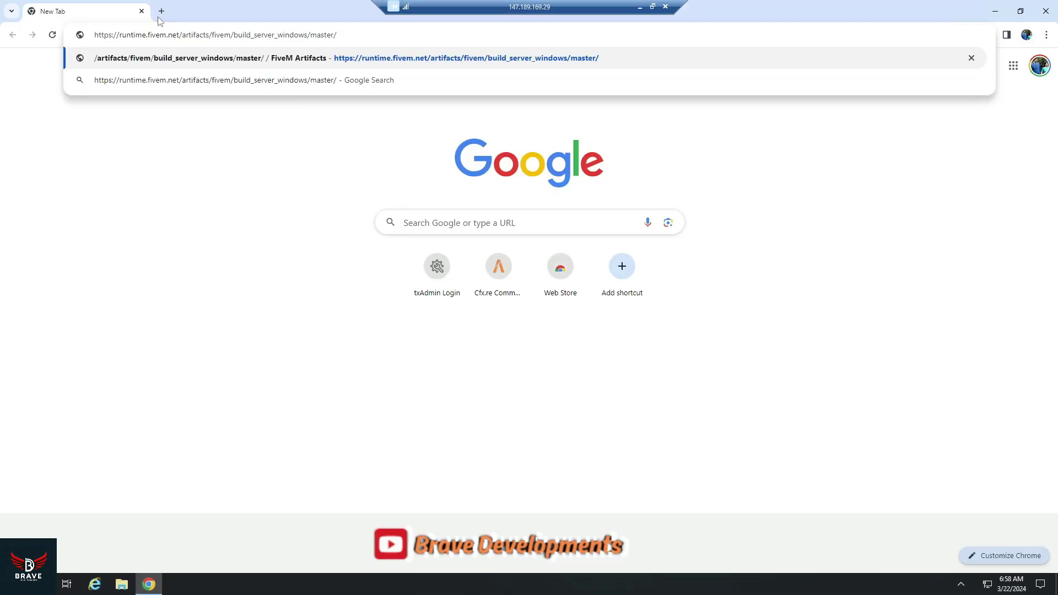
key("Return")
left_click(160, 18)
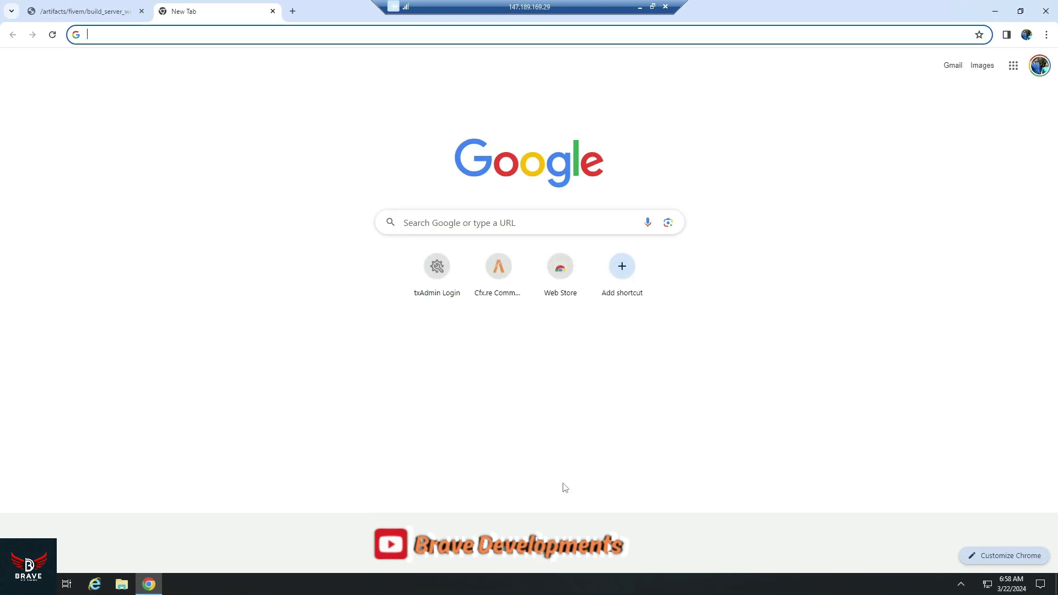
Paste the Visual Studio Code link from Discord into a new server tab.
key("alt+Tab")
key("alt+Tab")
scroll(503, 429, "down", 3)
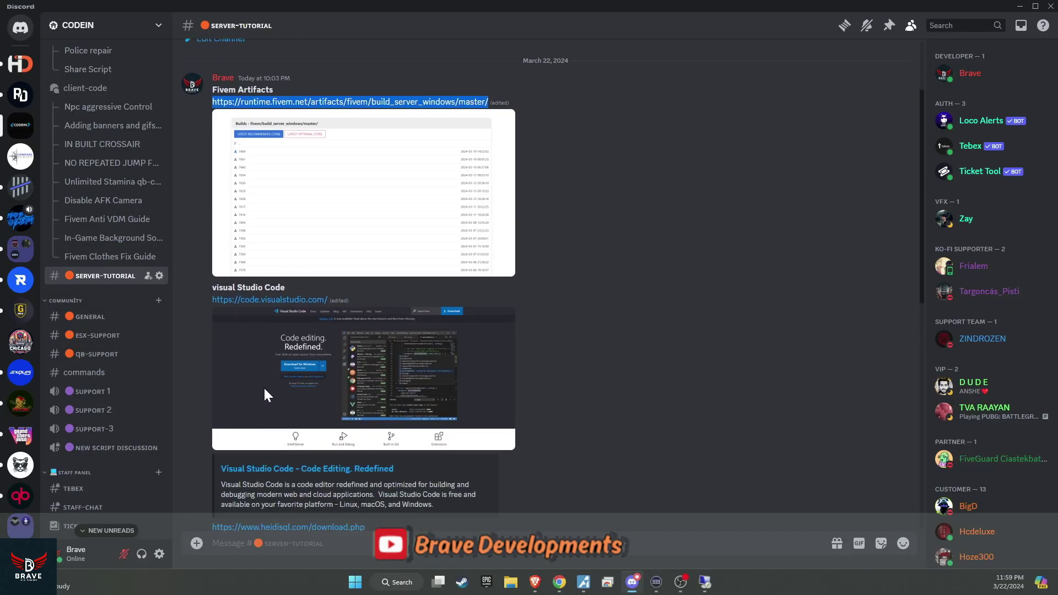
left_click_drag(211, 305, 328, 300)
key("ctrl+c")
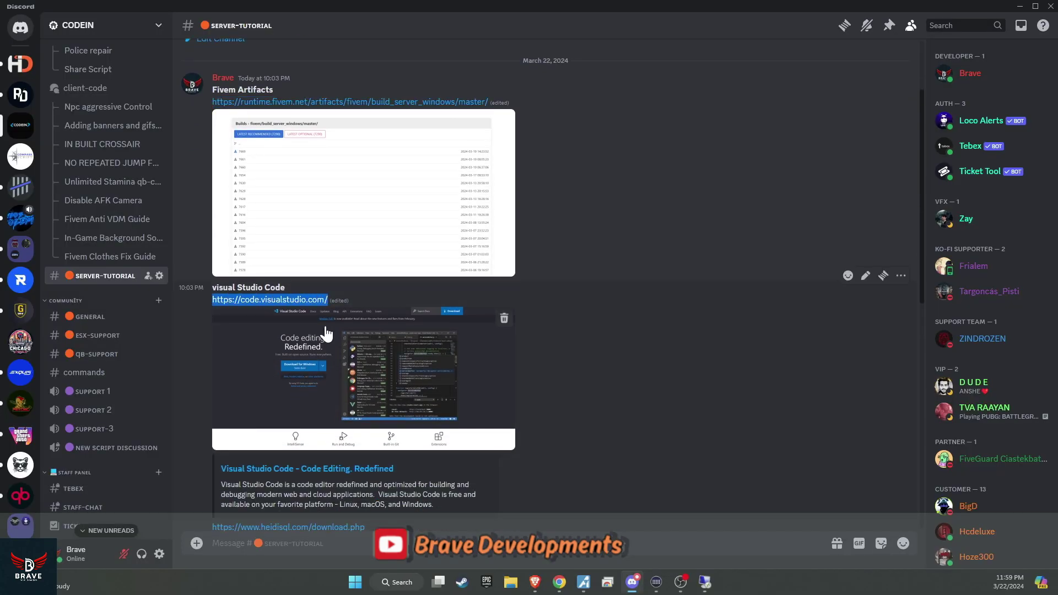
key("alt+Tab")
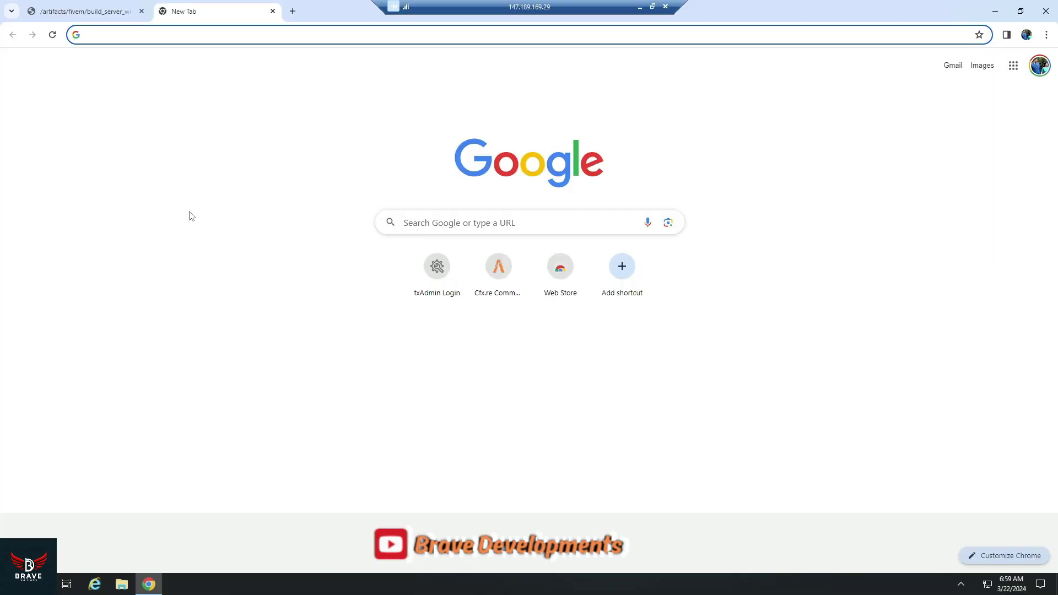
key("ctrl+v")
Open the HeidiSQL download link from Discord in another new tab.
left_click(293, 11)
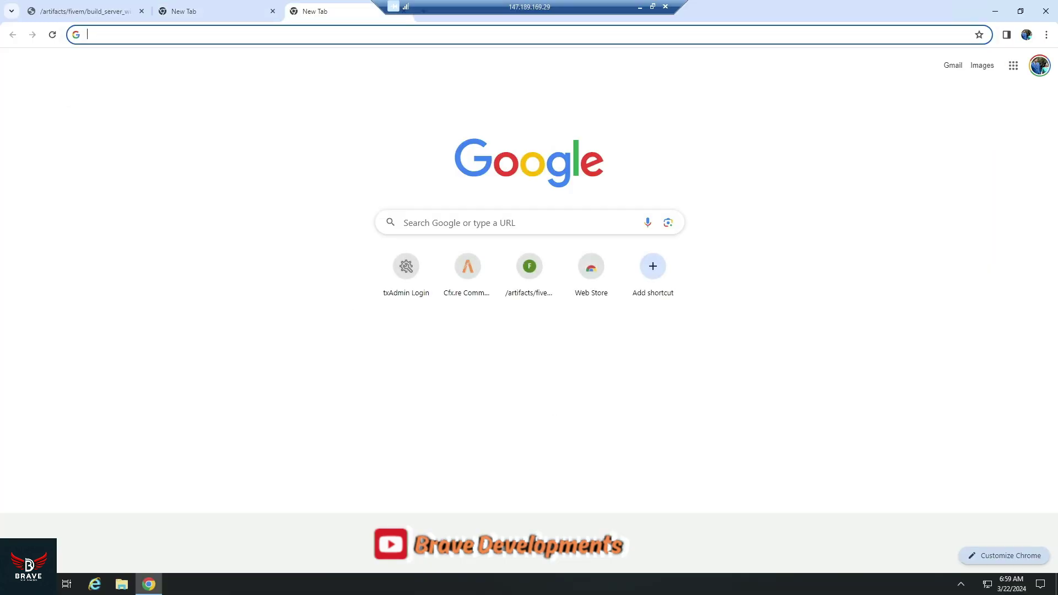
key("alt+Tab")
scroll(211, 208, "down", 5)
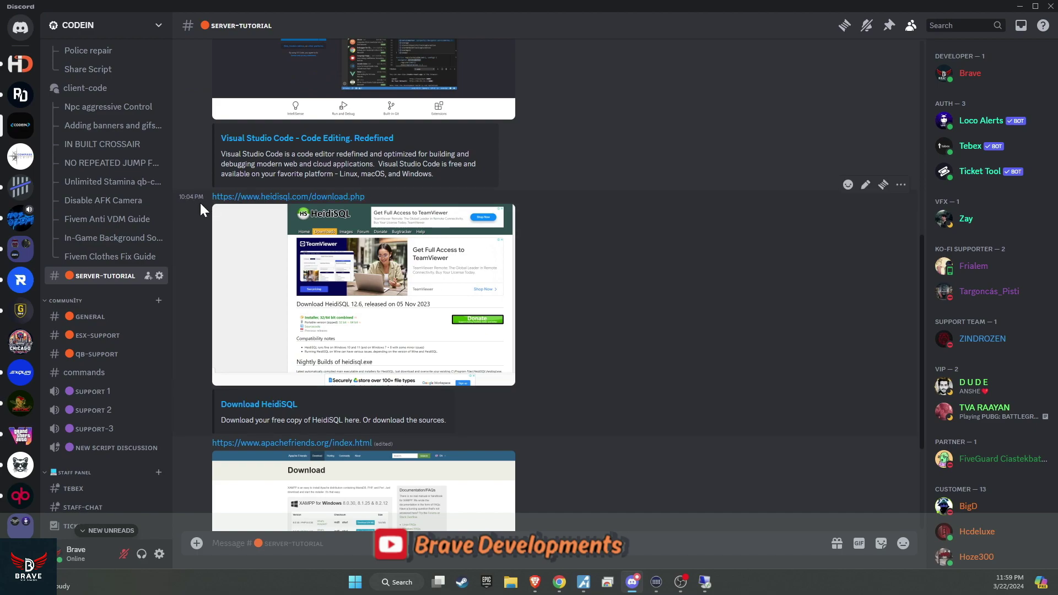
left_click_drag(210, 199, 392, 207)
key("ctrl+c")
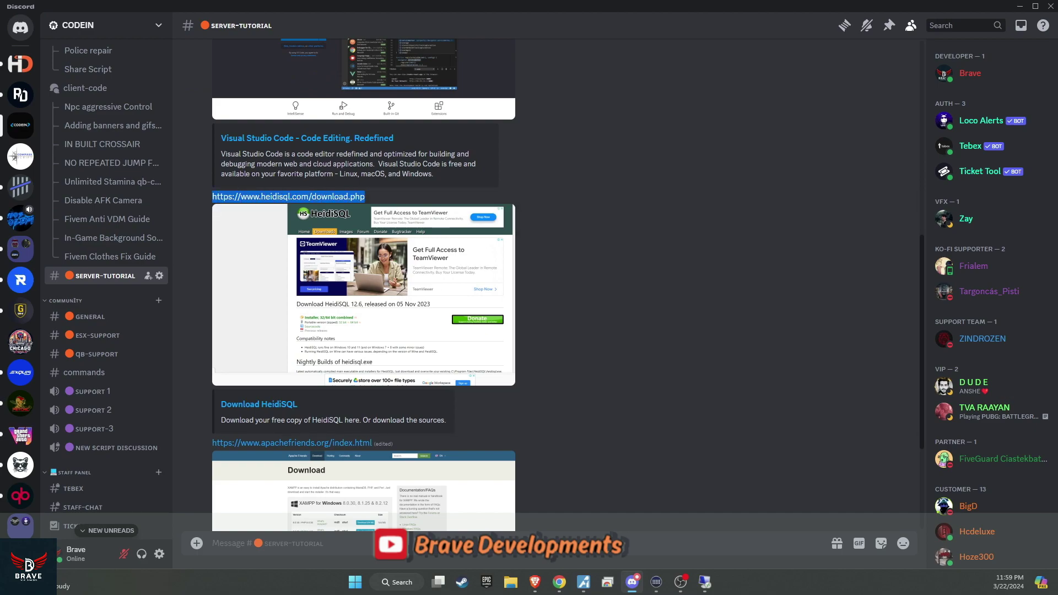
key("alt+Tab")
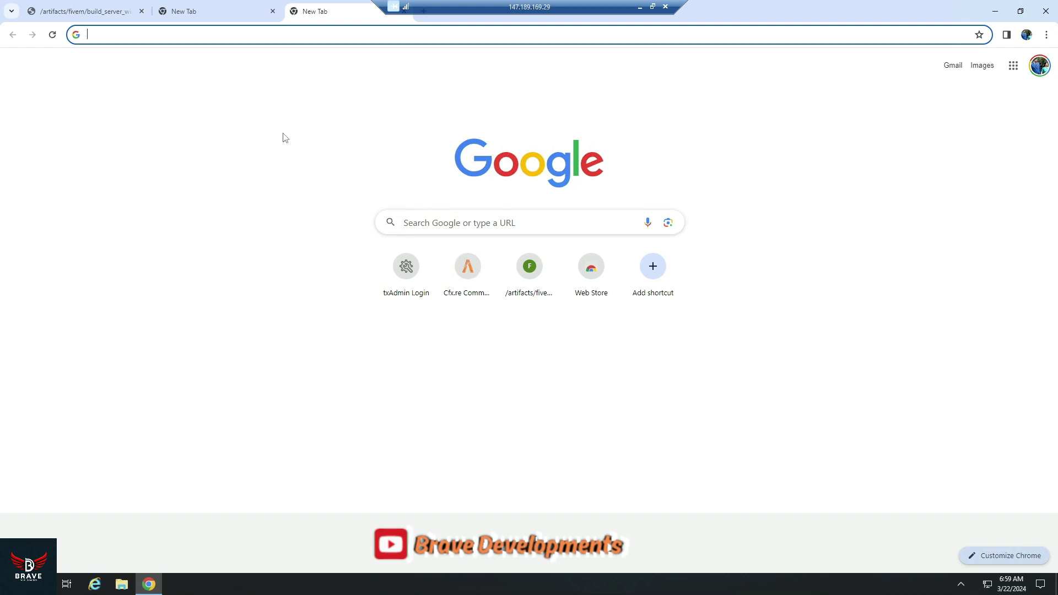
key("ctrl+v")
key("Return")
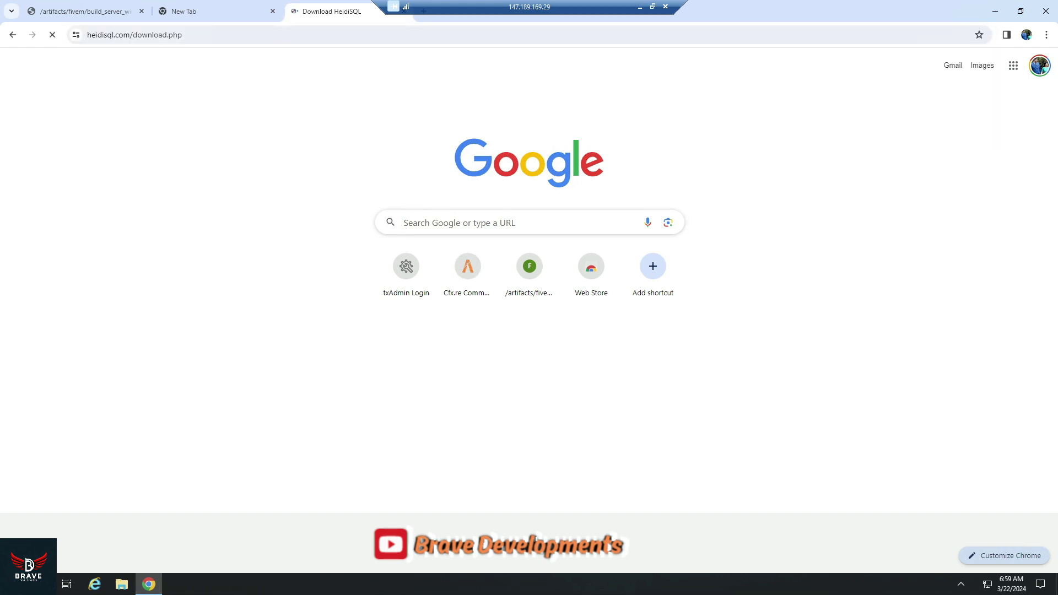
Copy the apachefriends.org XAMPP link from Discord for the server.
key("alt+Tab")
scroll(209, 338, "down", 3)
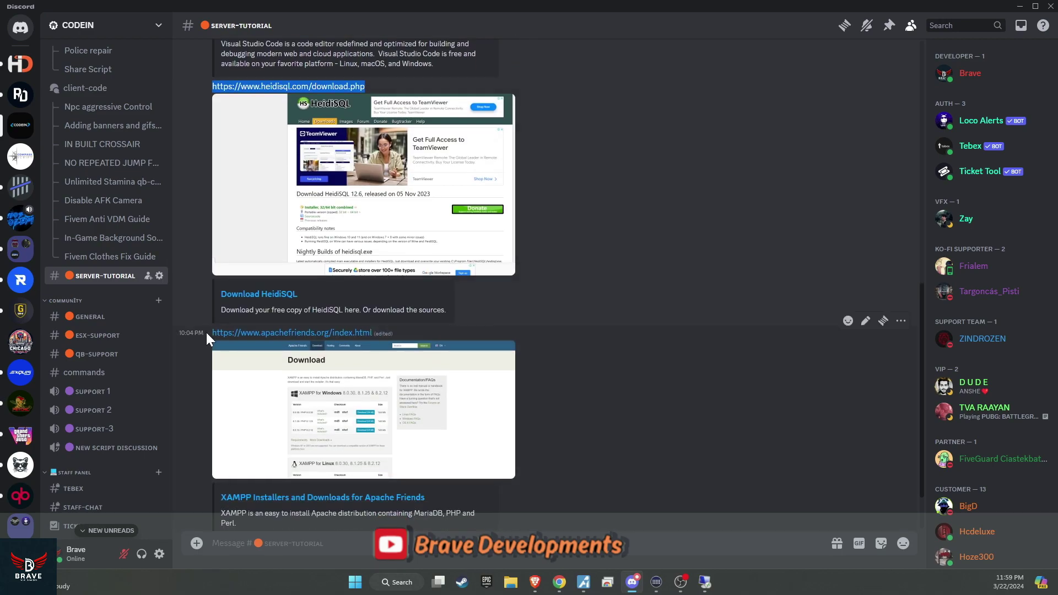
left_click_drag(208, 339, 379, 336)
key("ctrl+c")
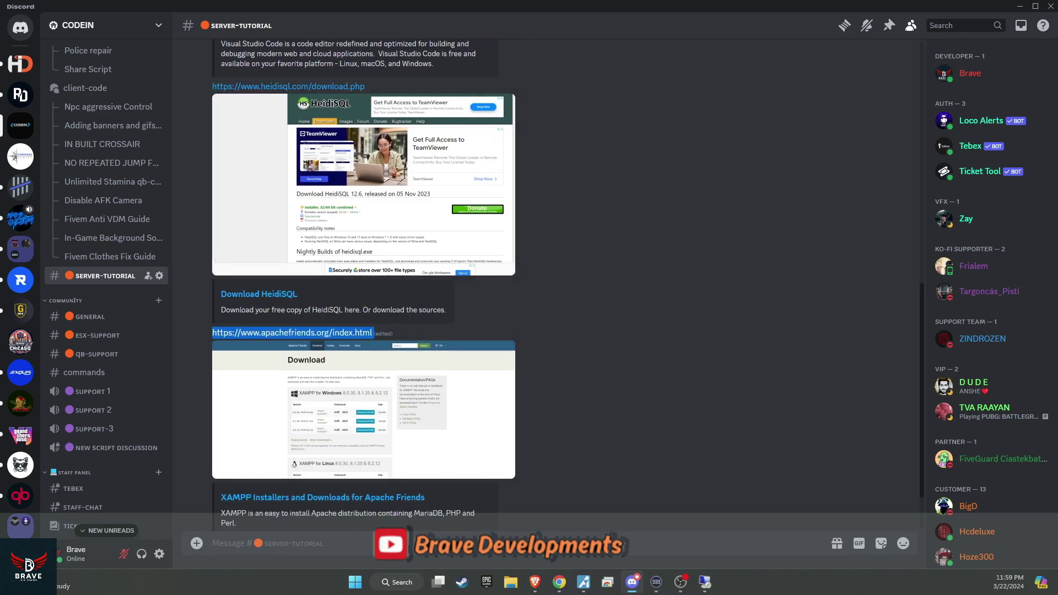
key("alt+Tab")
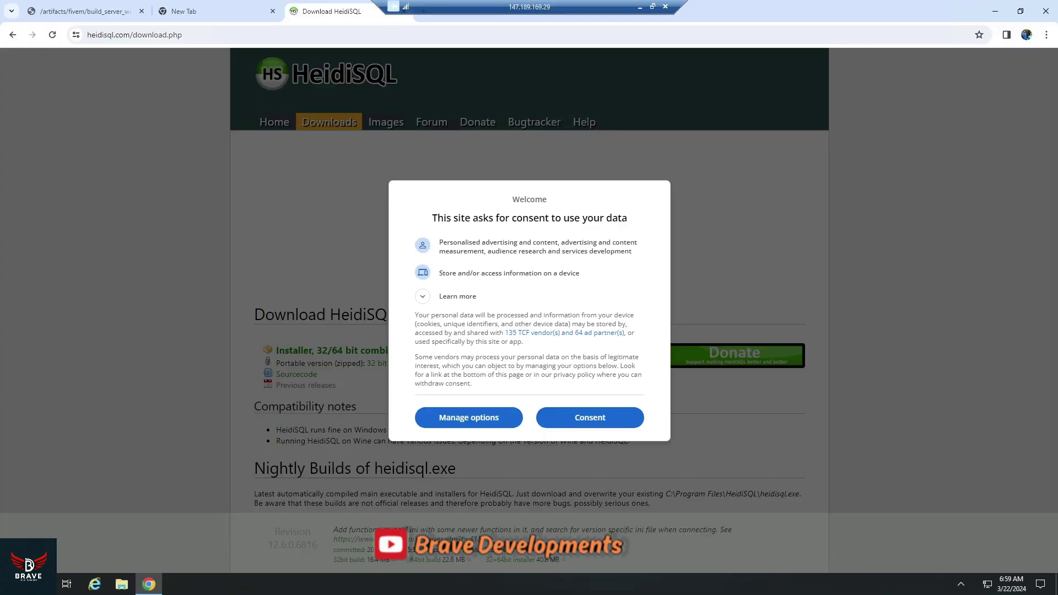
Accept HeidiSQL's data consent and load apachefriends.org in a new tab.
double_click(435, 13)
left_click_drag(736, 135, 658, 135)
double_click(659, 135)
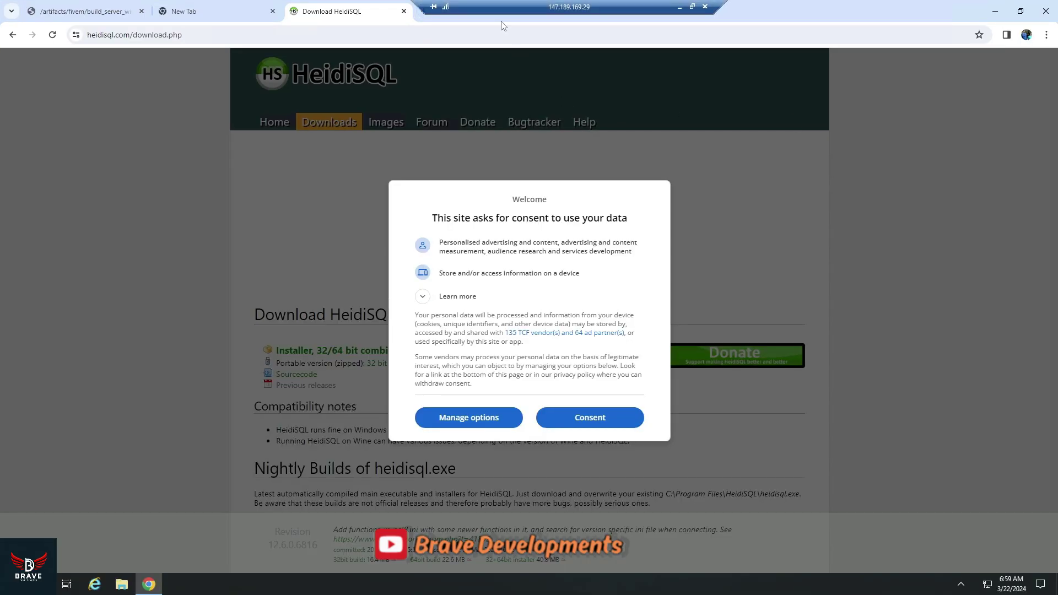
double_click(551, 7)
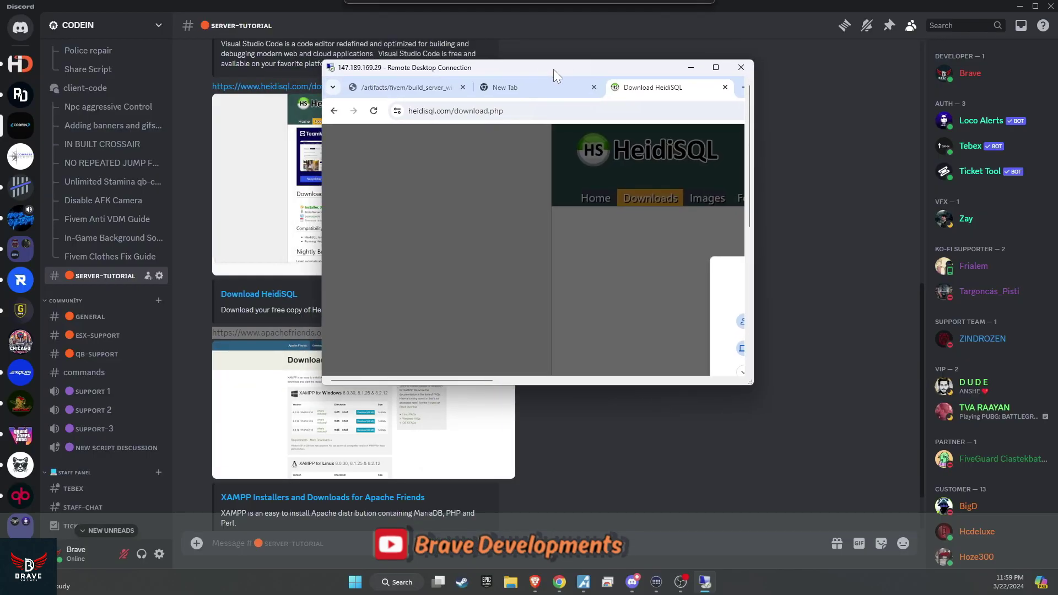
double_click(527, 68)
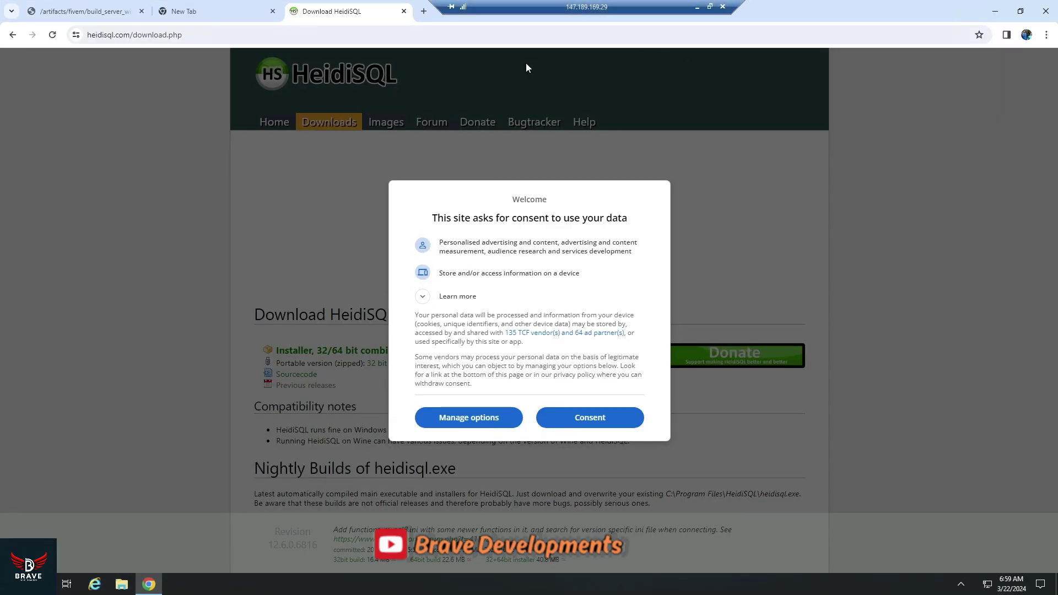
left_click(588, 417)
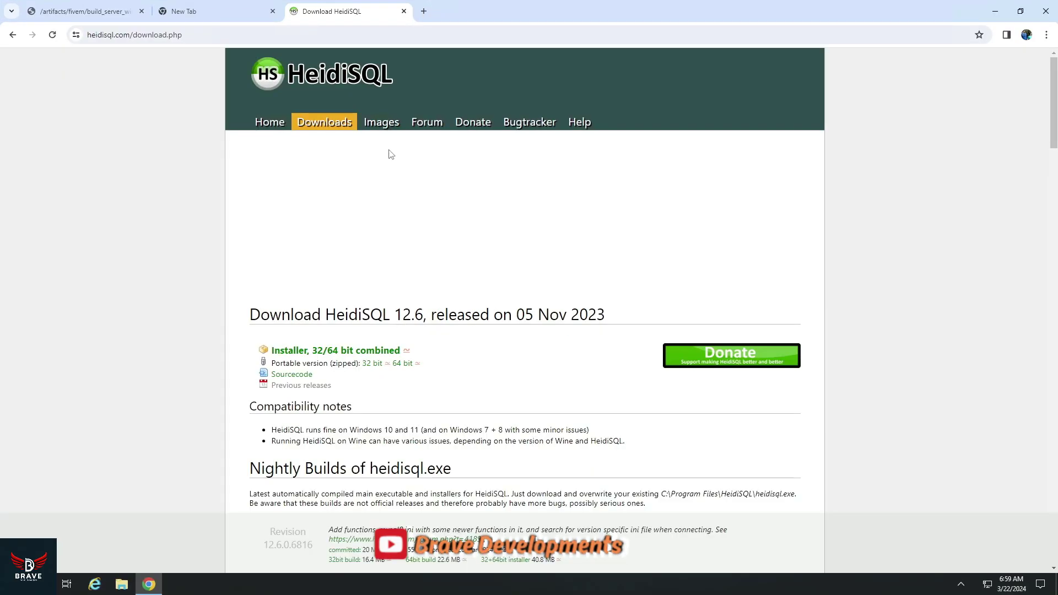
left_click(425, 11)
key("ctrl+v")
key("Return")
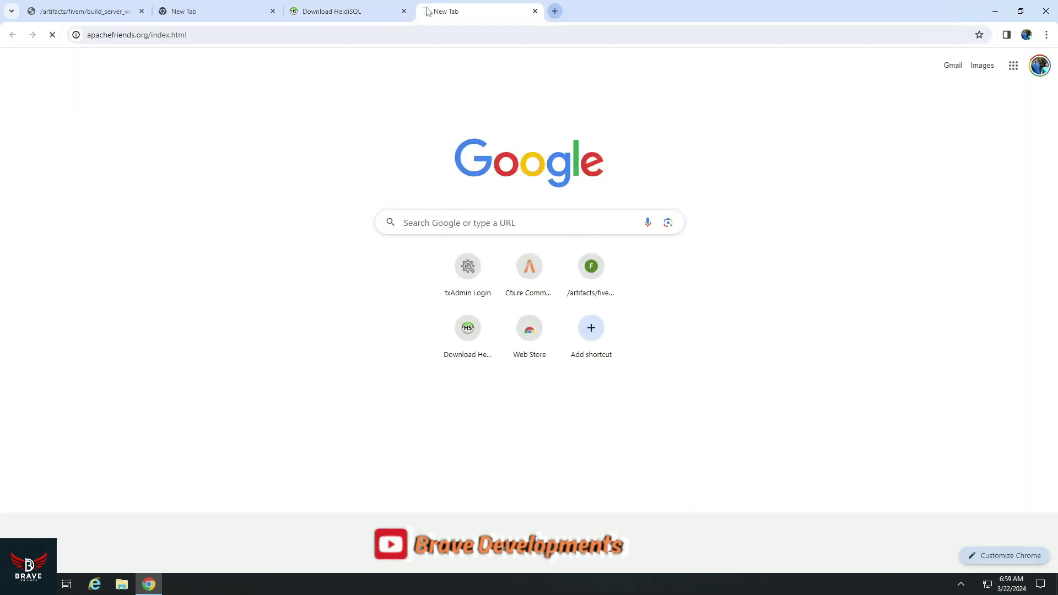